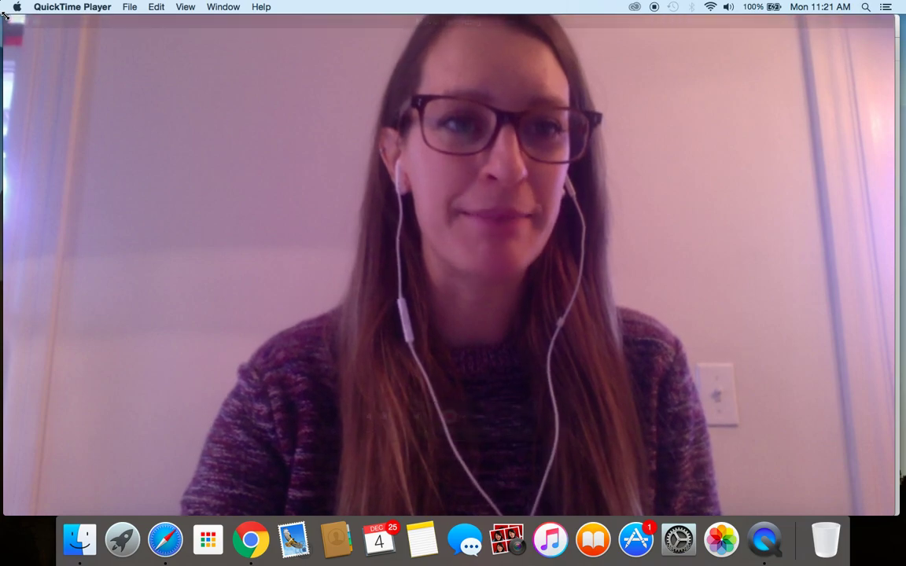
# - Shrink the QuickTime webcam preview to a small window at the bottom right
pyautogui.moveTo(5, 15); pyautogui.dragTo(800, 368)
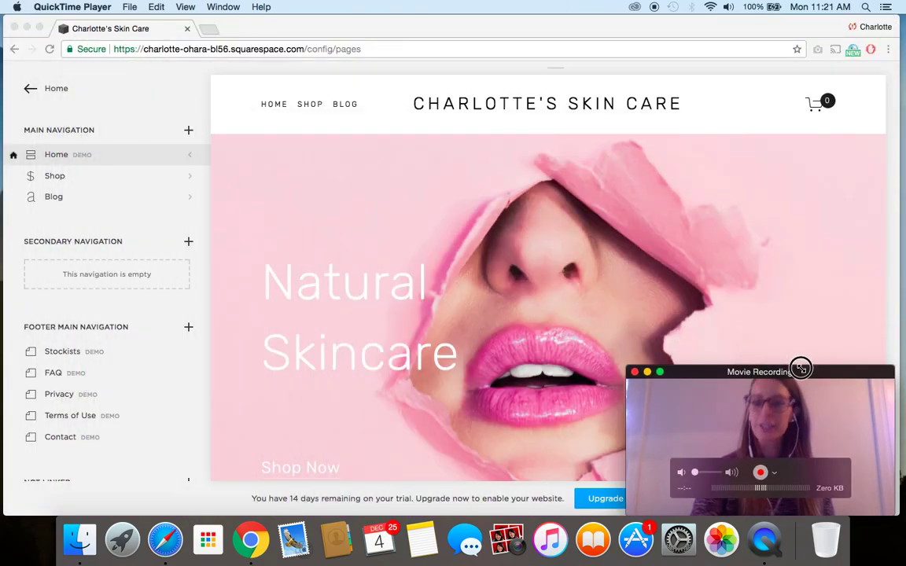
pyautogui.click(186, 8)
pyautogui.click(203, 36)
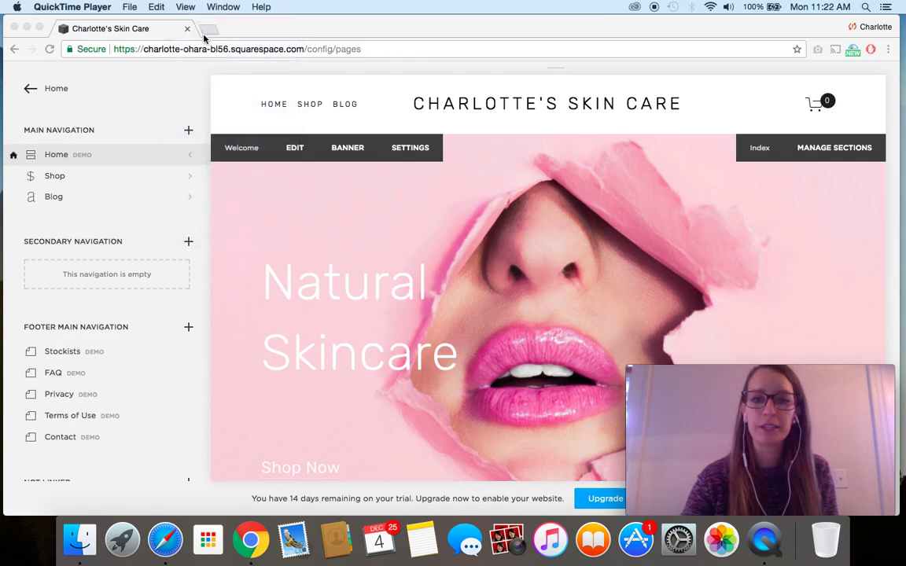
pyautogui.click(119, 105)
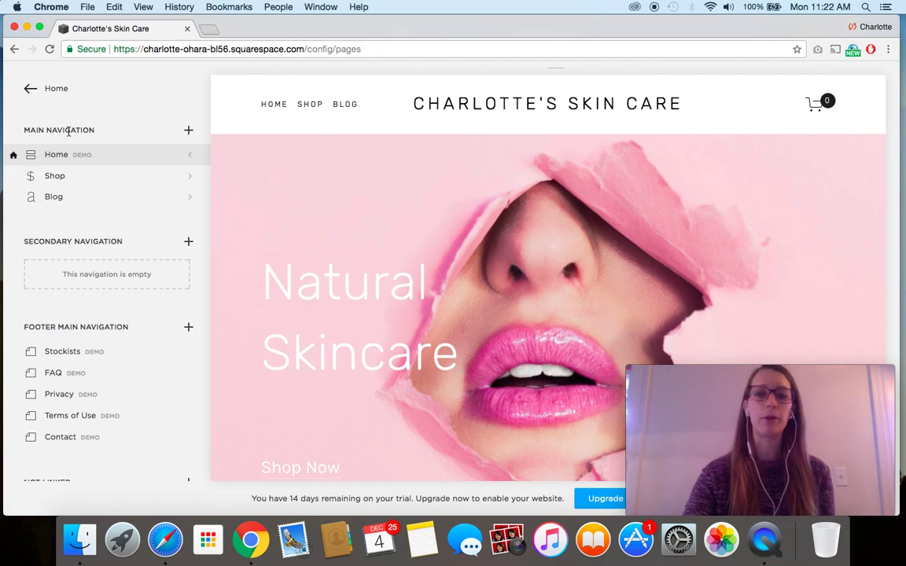
pyautogui.click(189, 131)
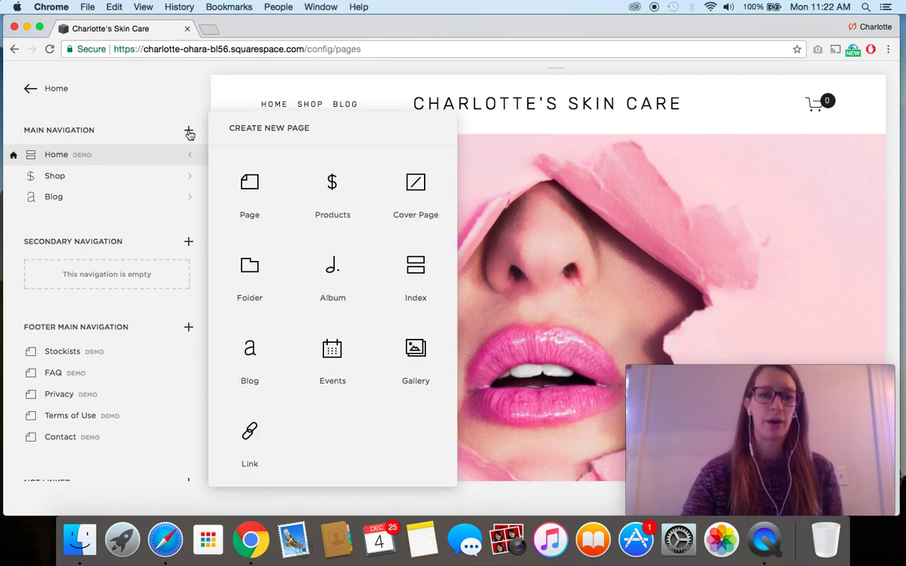
# - Add a blank standard page titled 'Demo Page' and start editing its content
pyautogui.click(253, 193)
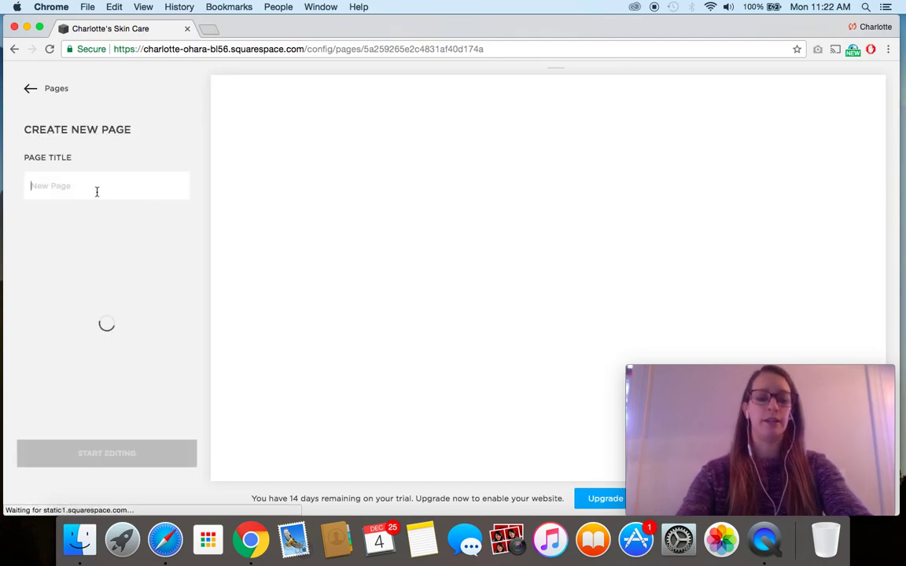
pyautogui.write('Demo Page')
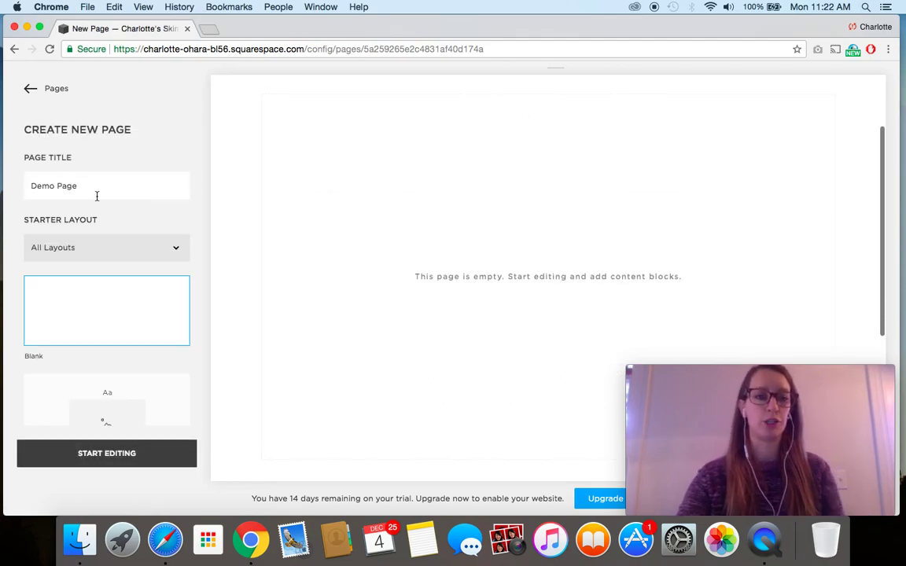
pyautogui.click(104, 459)
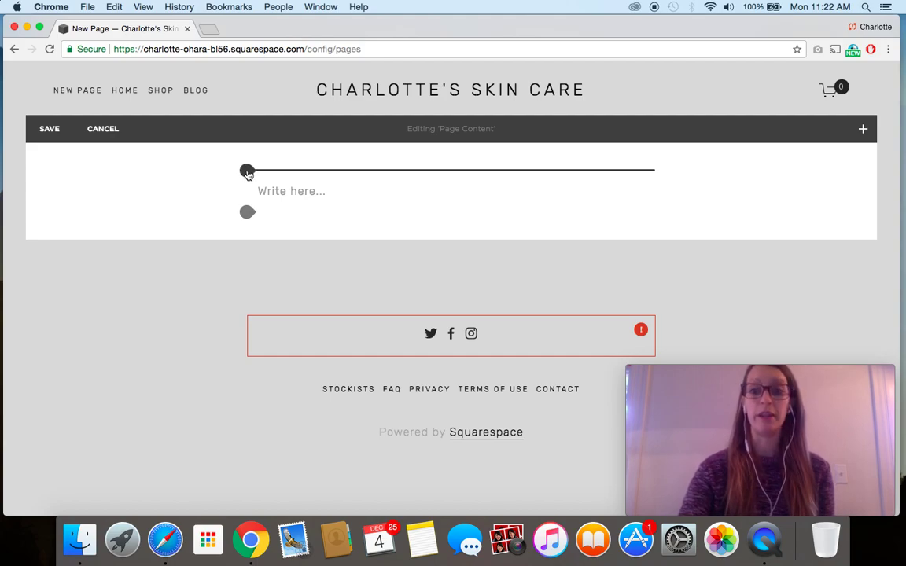
pyautogui.click(247, 171)
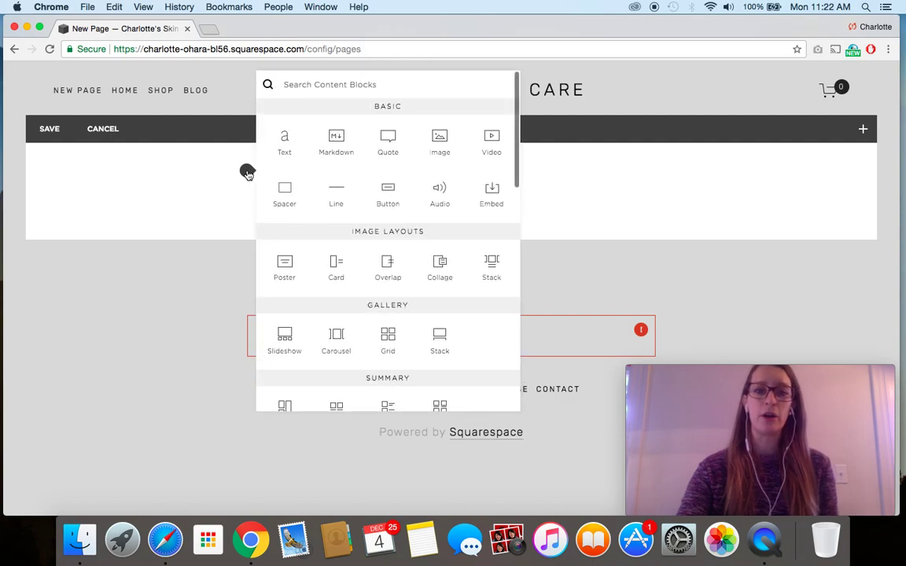
# - Insert an image block and upload makeup2.jpg from the Downloads folder
pyautogui.click(440, 151)
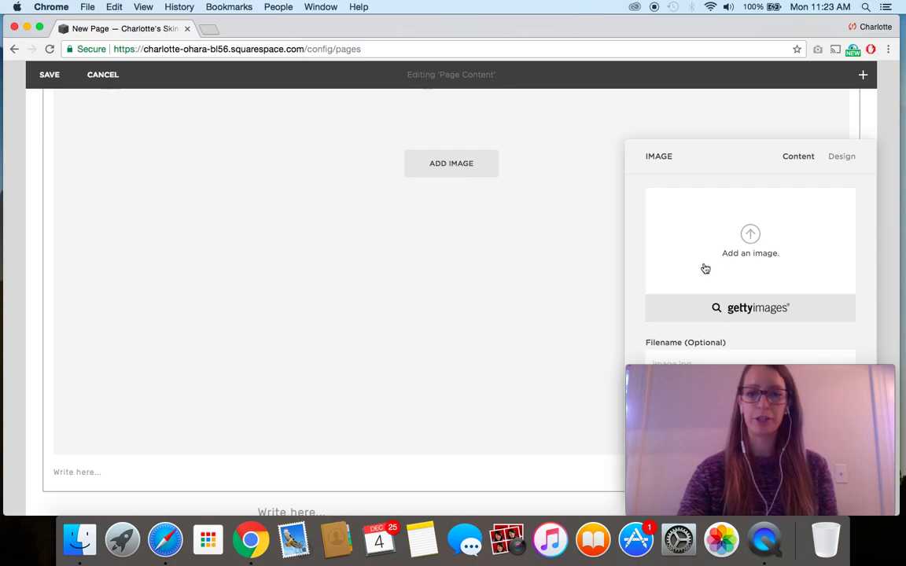
pyautogui.click(746, 236)
pyautogui.click(211, 192)
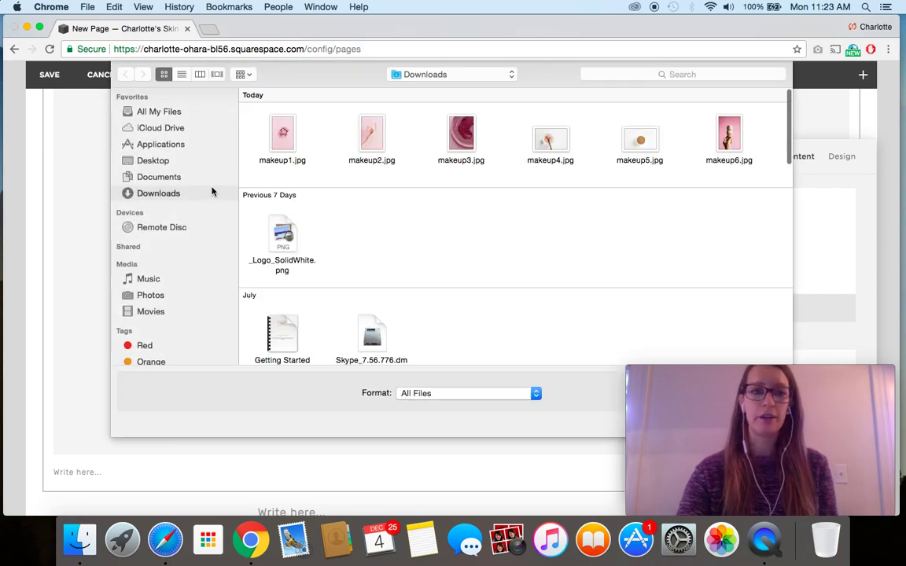
pyautogui.click(372, 135)
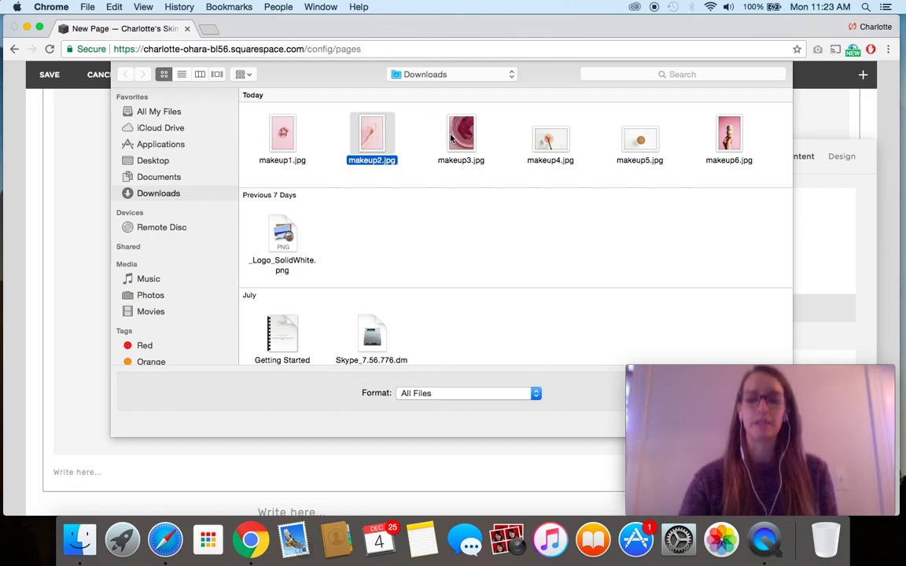
pyautogui.press('Return')
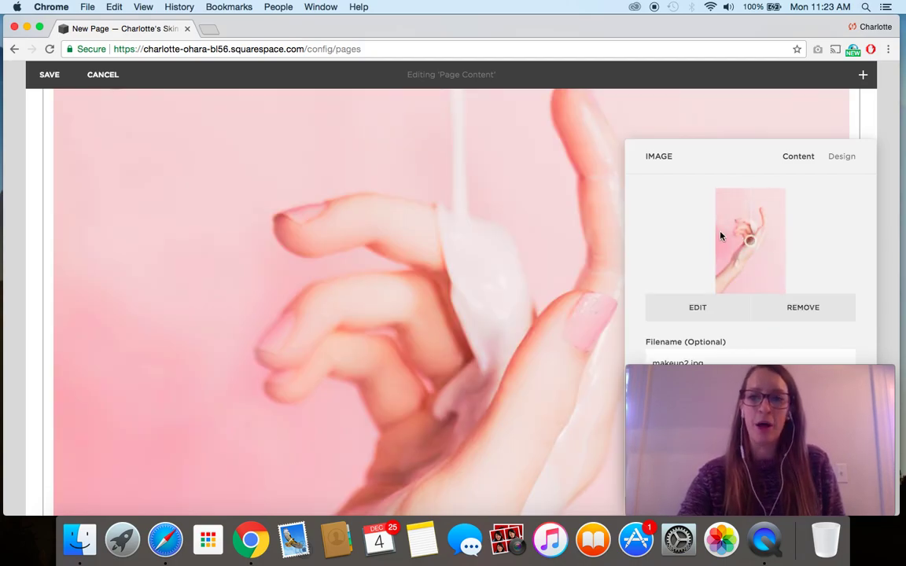
# - Move the camera preview out of the way and return to the image settings
pyautogui.click(713, 378)
pyautogui.moveTo(713, 377); pyautogui.dragTo(28, 388)
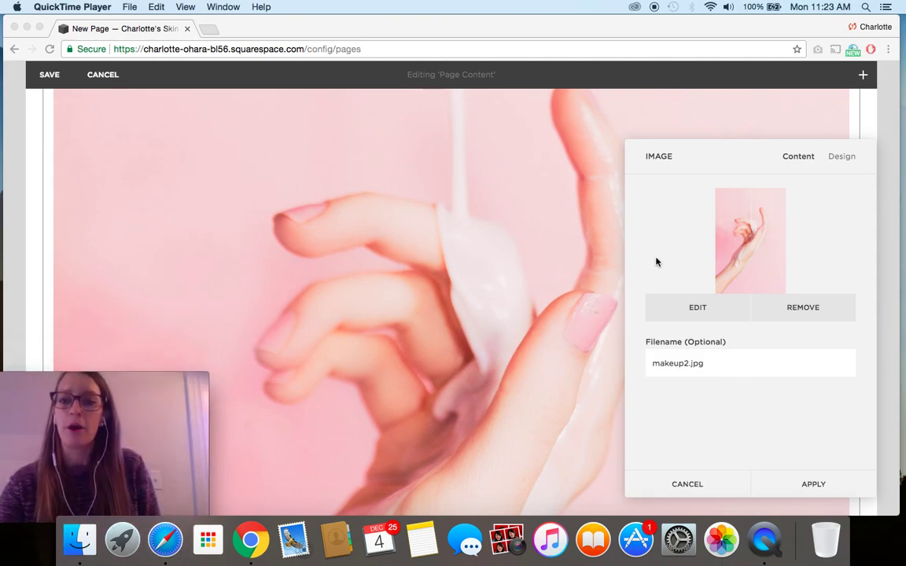
pyautogui.click(651, 235)
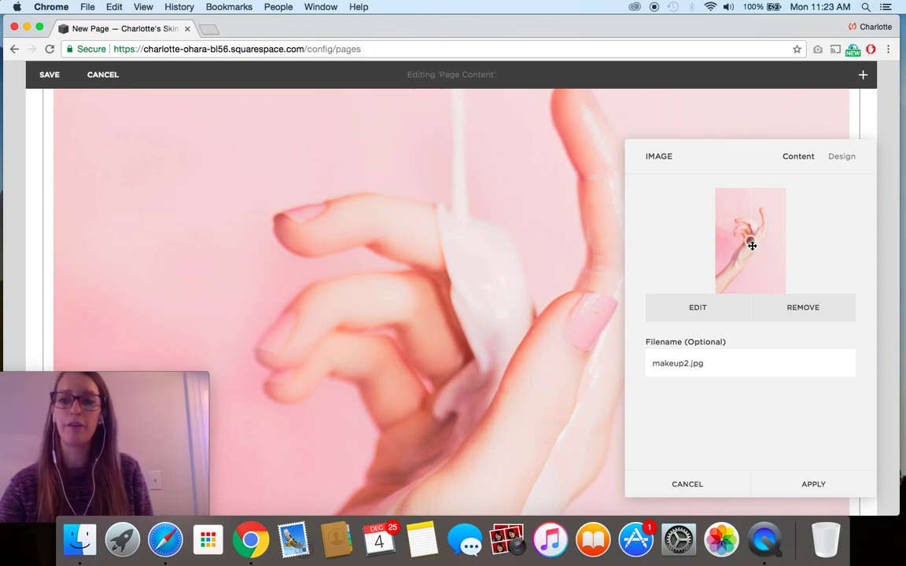
# - Nudge the image focal point slightly higher, then remove the photo from the block
pyautogui.moveTo(752, 246)
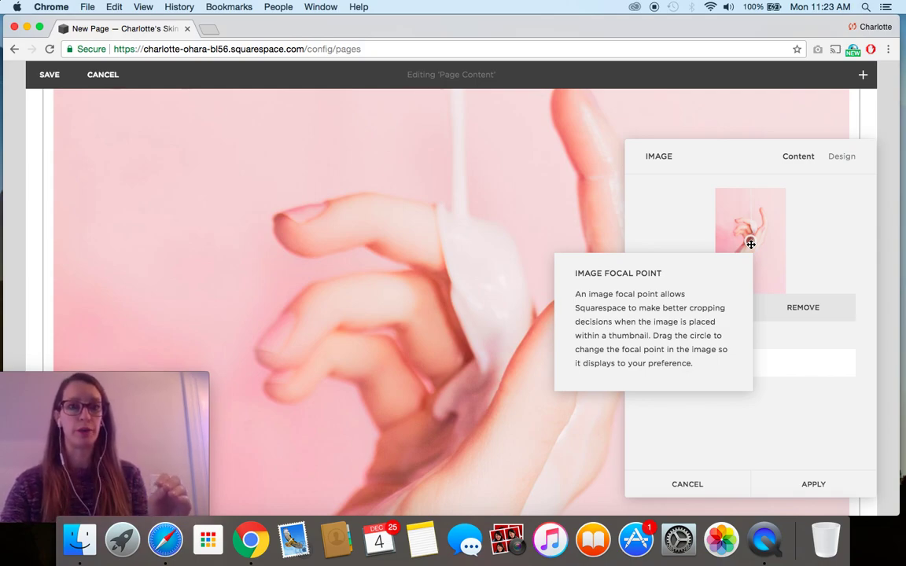
pyautogui.moveTo(751, 245)
pyautogui.mouseDown()
pyautogui.moveTo(776, 289)
pyautogui.moveTo(732, 201)
pyautogui.moveTo(756, 251)
pyautogui.moveTo(750, 233)
pyautogui.mouseUp()
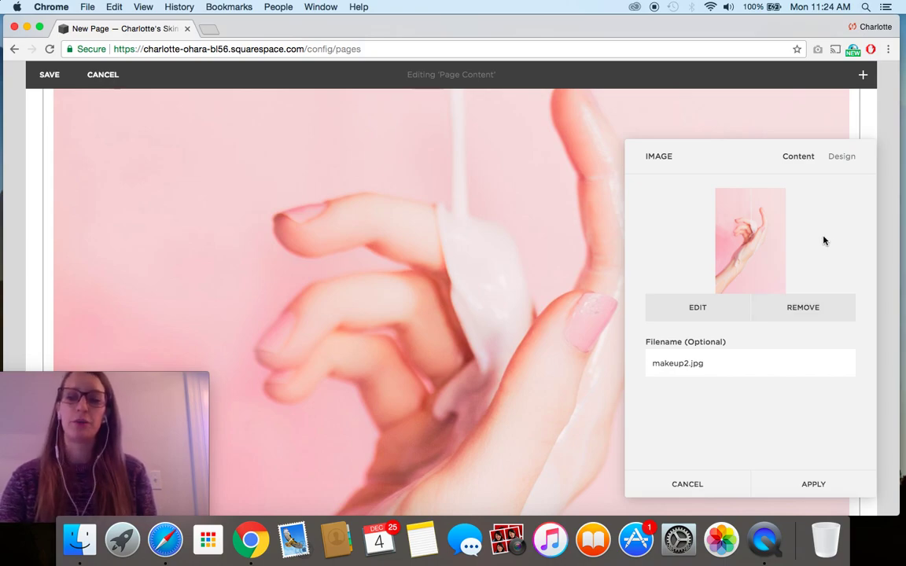
pyautogui.moveTo(749, 255)
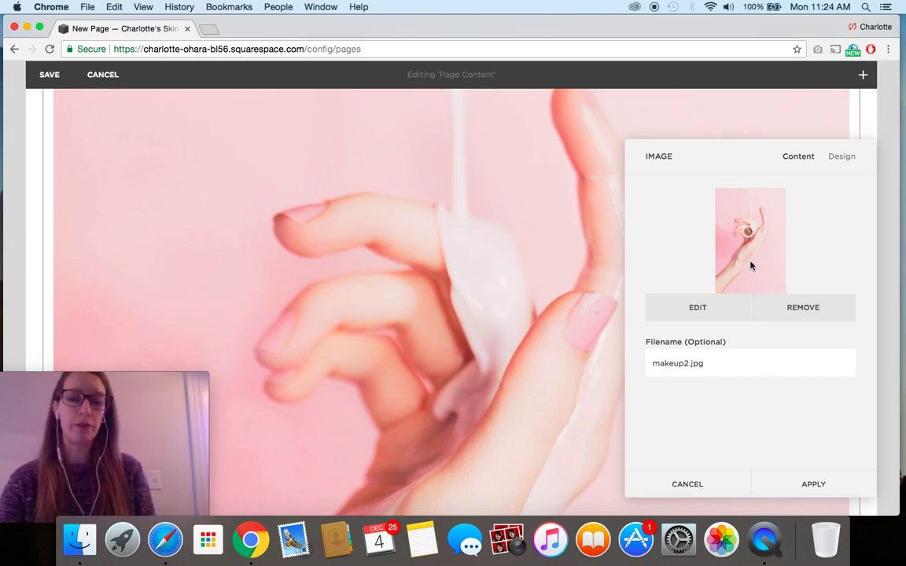
pyautogui.click(807, 313)
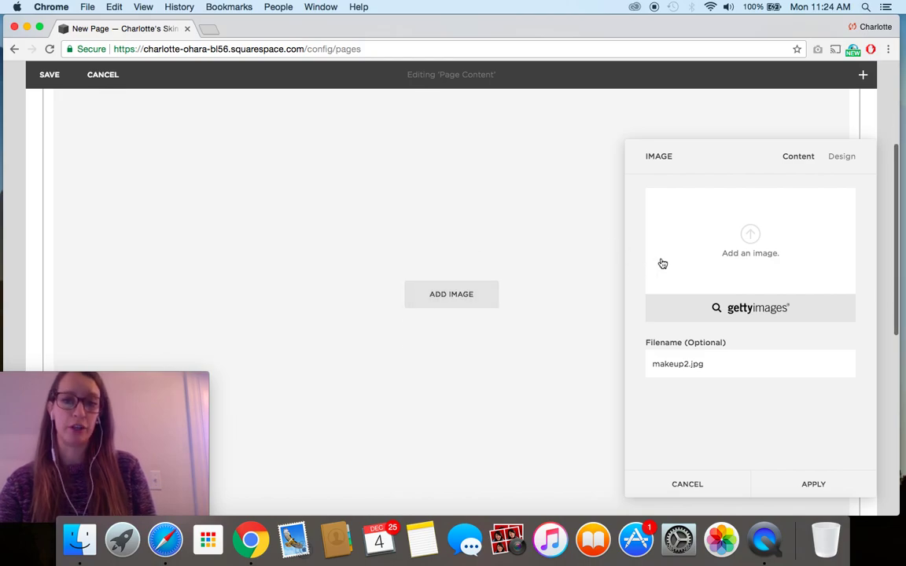
# - Upload makeup2.jpg from Downloads again as the block's replacement image
pyautogui.click(755, 242)
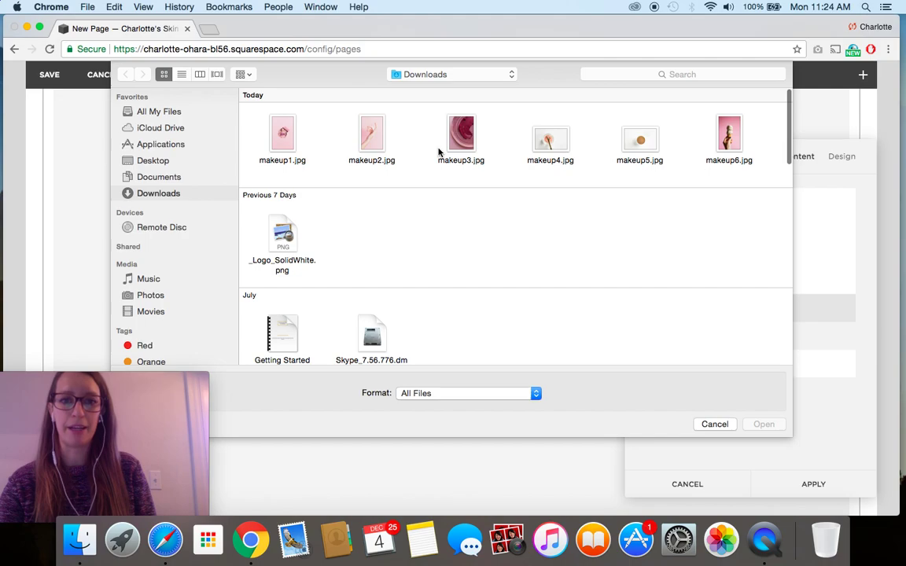
pyautogui.click(368, 133)
pyautogui.click(764, 427)
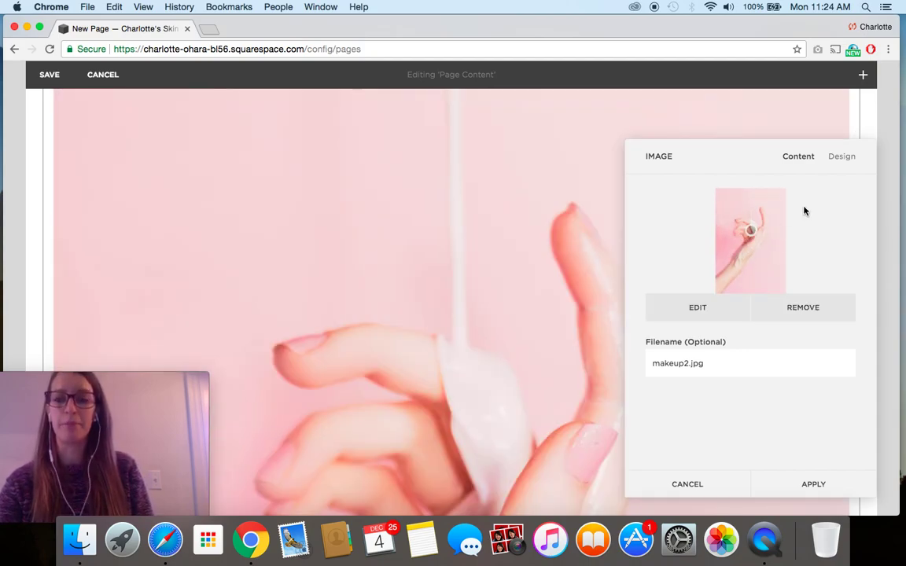
# - Add placeholder caption text under the image and make it bold and italic
pyautogui.click(841, 157)
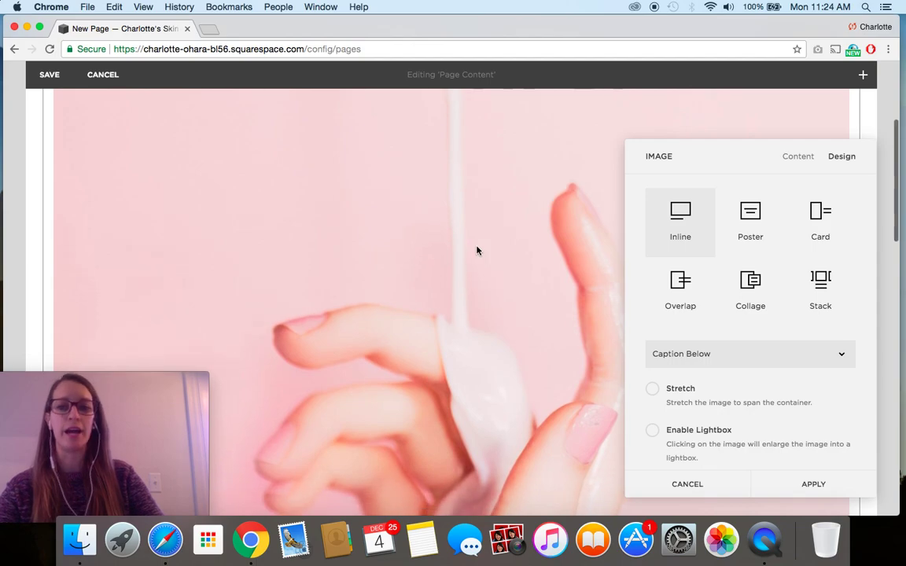
pyautogui.scroll(-7, 417, 252)
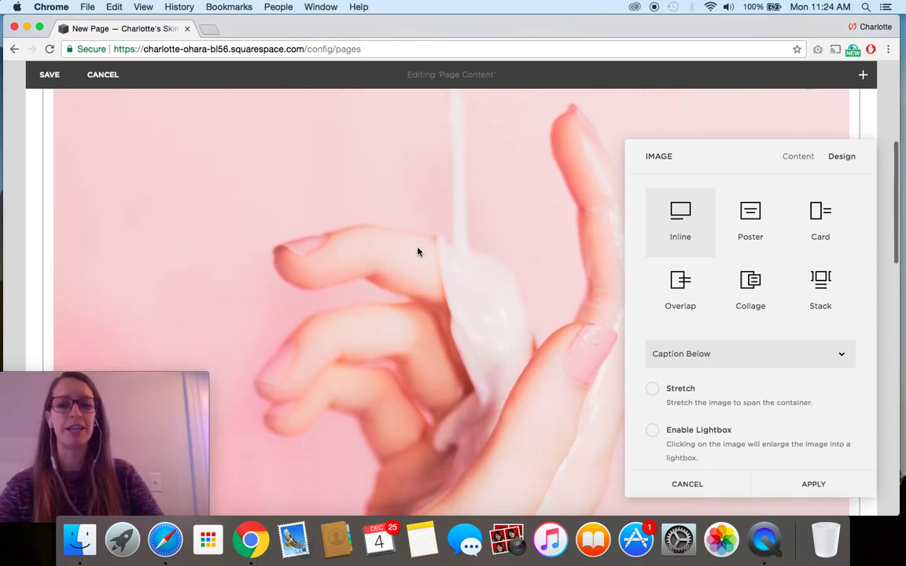
pyautogui.scroll(-5, 418, 251)
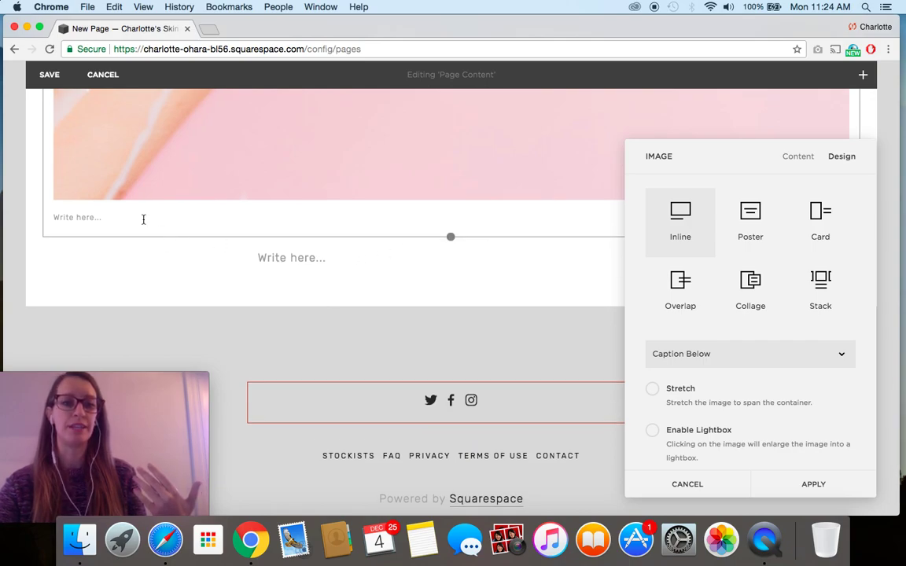
pyautogui.click(77, 219)
pyautogui.write('jkldjfkasdjl;fkasl;j')
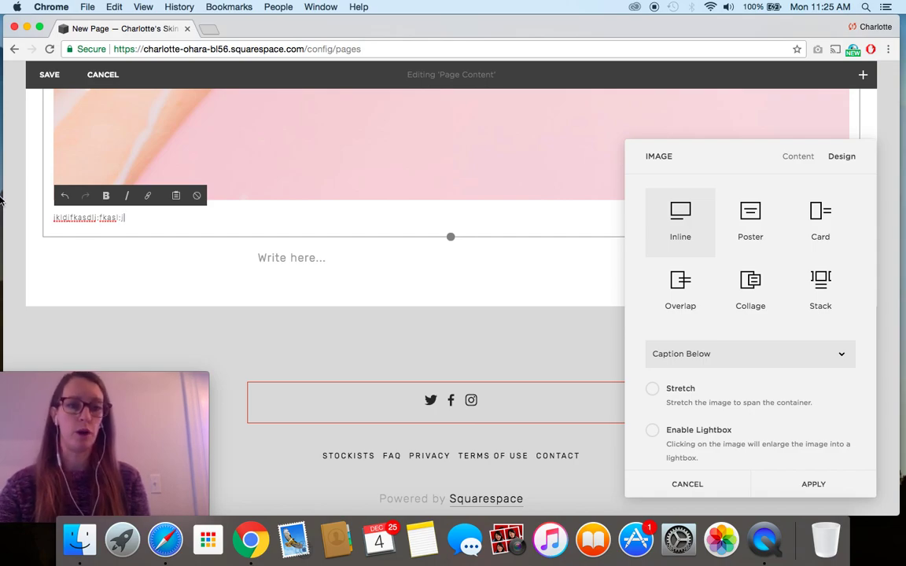
pyautogui.moveTo(134, 218); pyautogui.dragTo(52, 218)
pyautogui.click(108, 196)
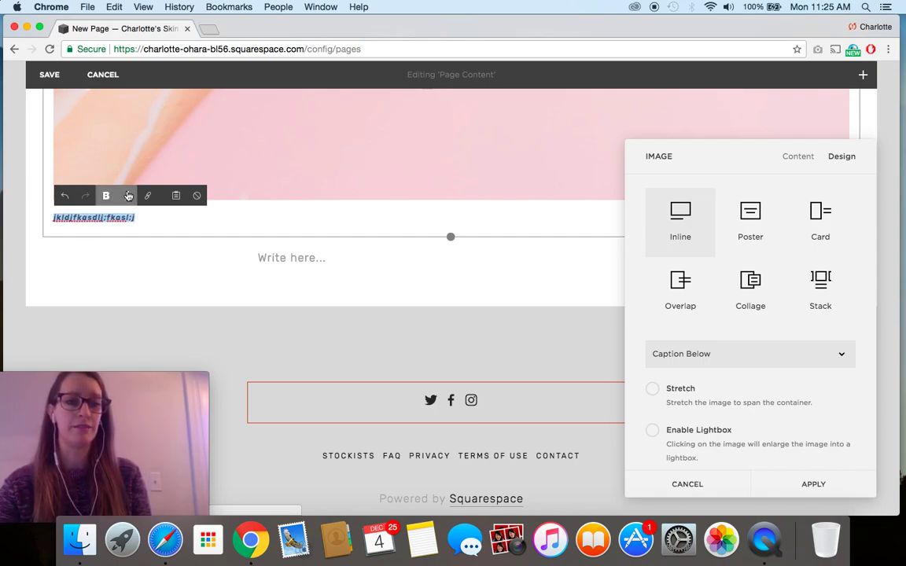
pyautogui.click(129, 196)
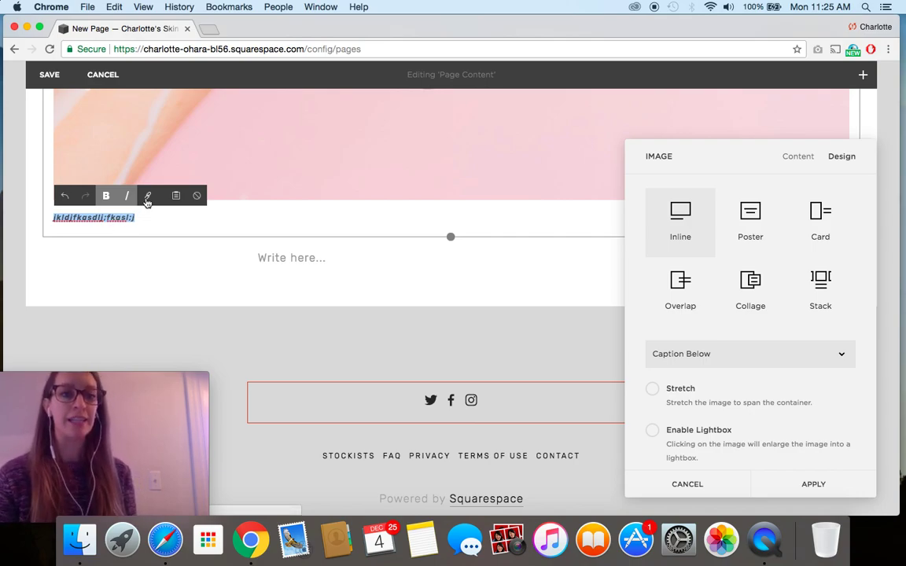
# - Keep the caption below the image and switch the block to the Poster layout
pyautogui.click(764, 362)
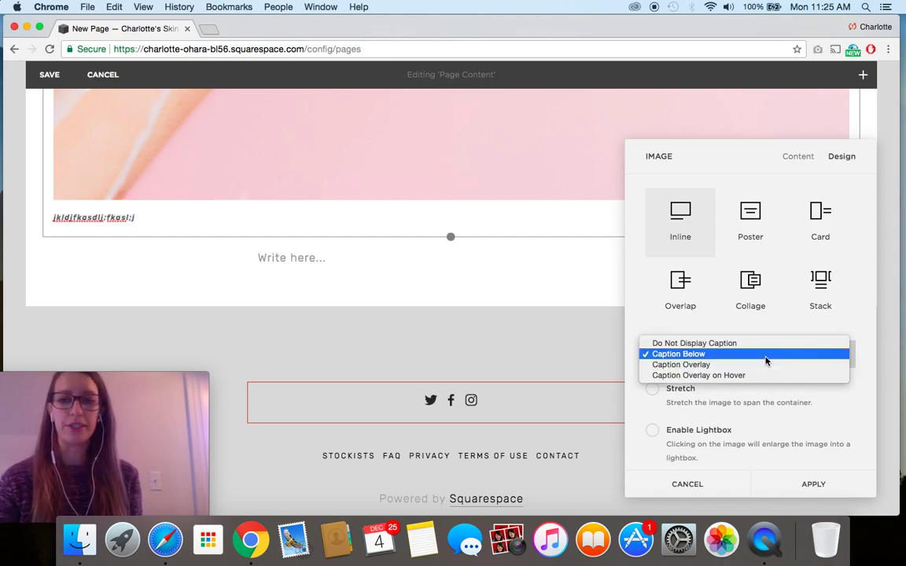
pyautogui.click(708, 355)
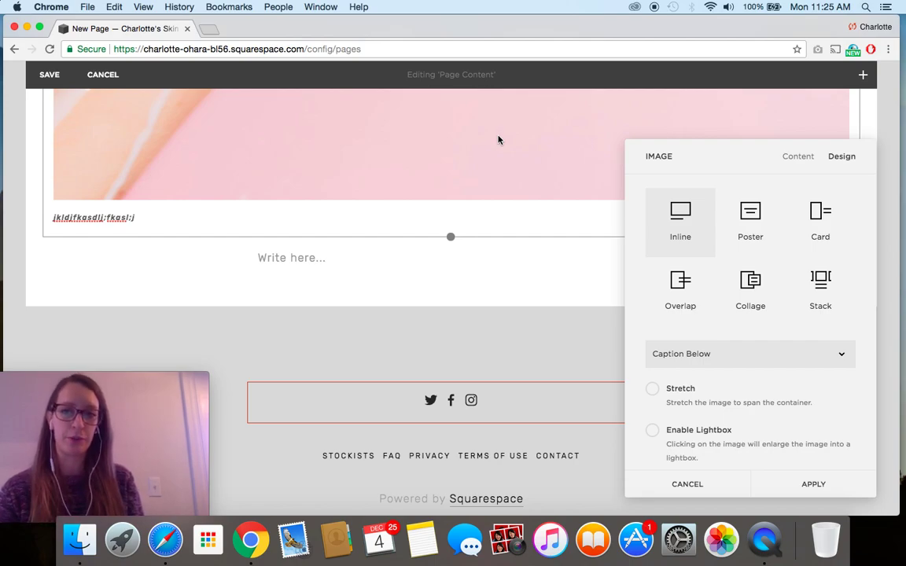
pyautogui.click(750, 224)
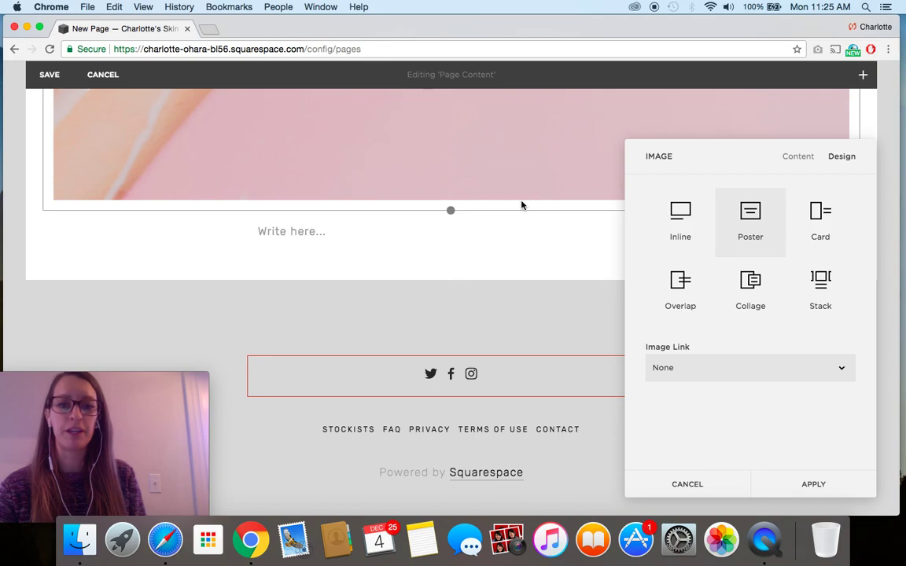
# - Change the poster heading to 'Charlotte's Skincare'
pyautogui.scroll(-5, 521, 206)
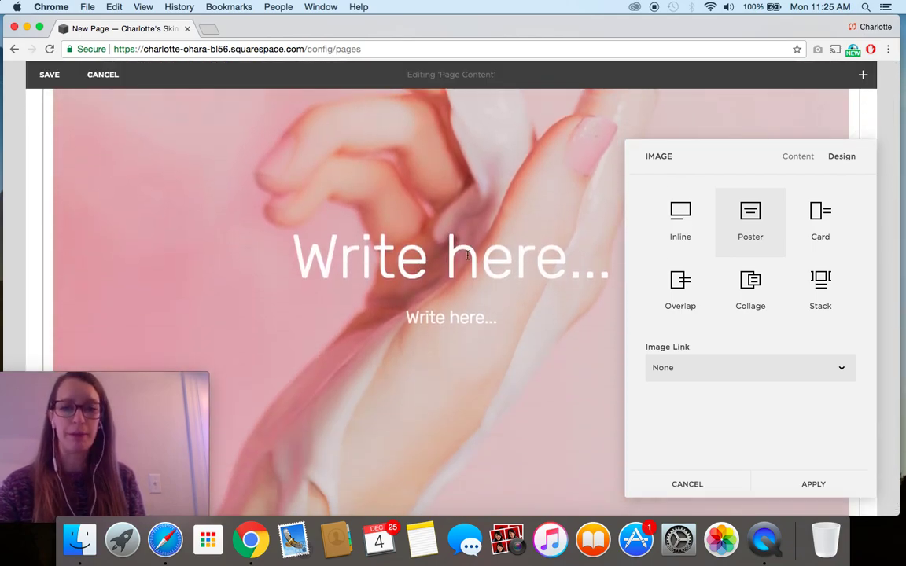
pyautogui.click(467, 256)
pyautogui.write('Charlotte')
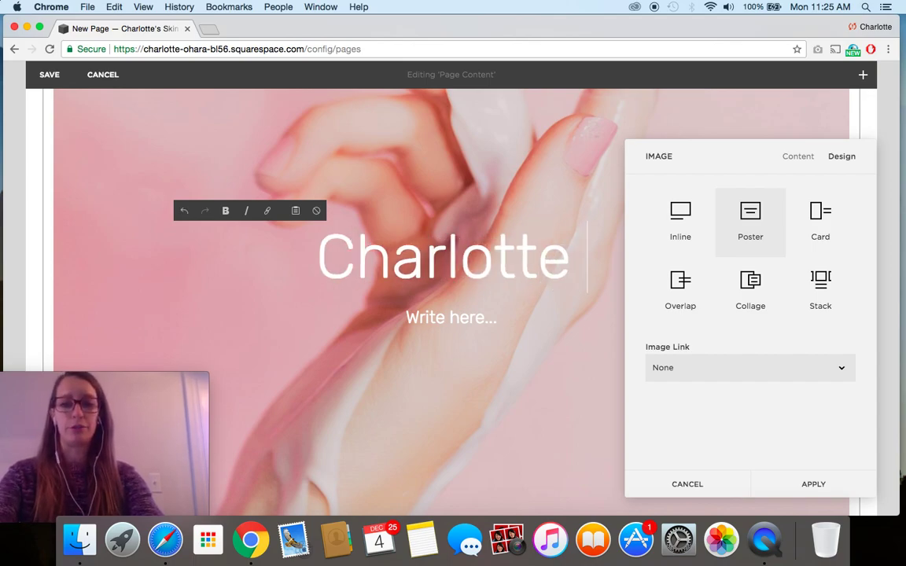
pyautogui.press('BackSpace')
pyautogui.write("'s Skincare")
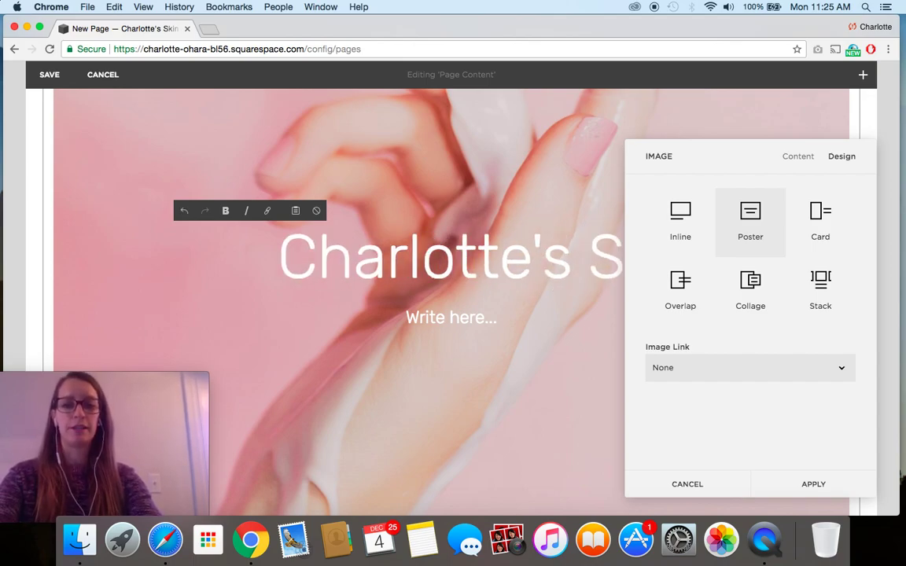
# - Add the subtitle 'All Natural' and switch the block to the Card layout
pyautogui.click(433, 319)
pyautogui.write('All Natural')
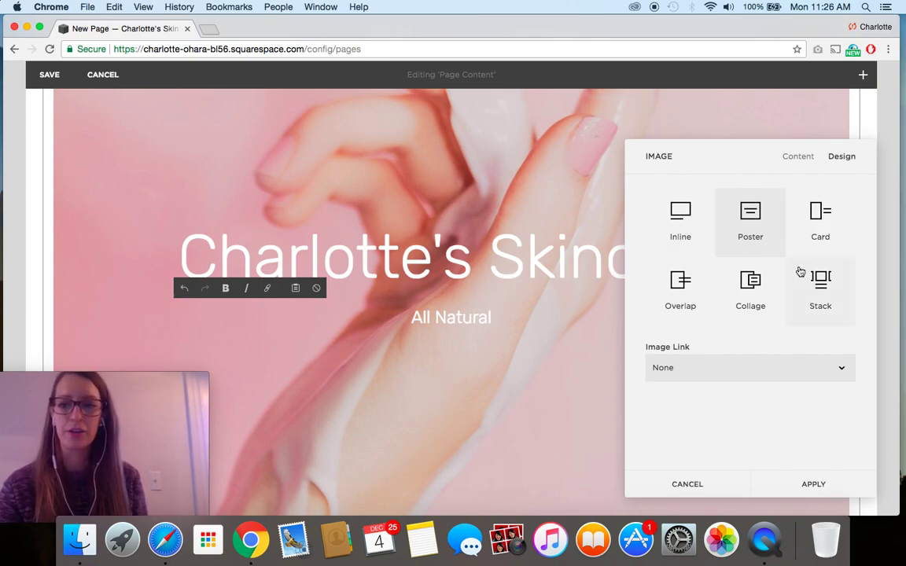
pyautogui.click(819, 228)
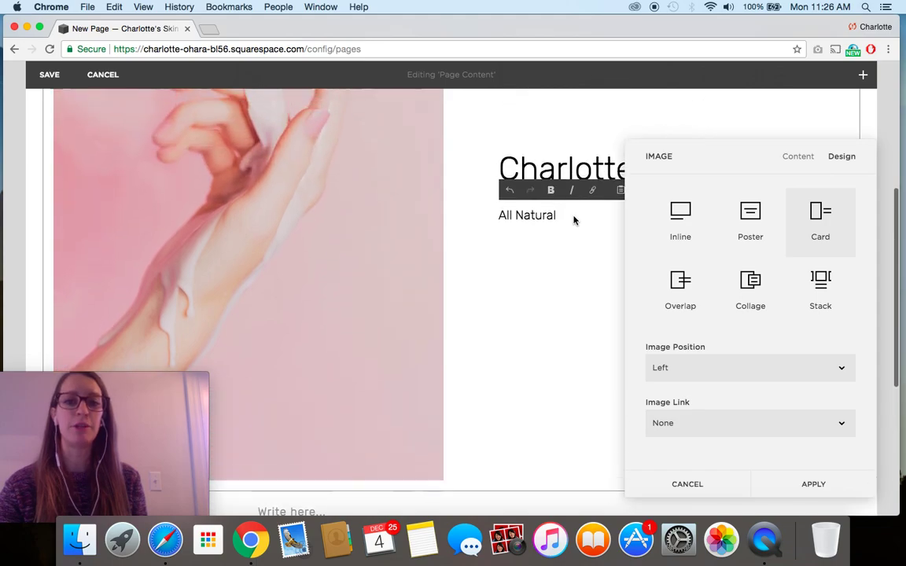
# - Try Image Position Right, then set it back to Left
pyautogui.scroll(2, 322, 174)
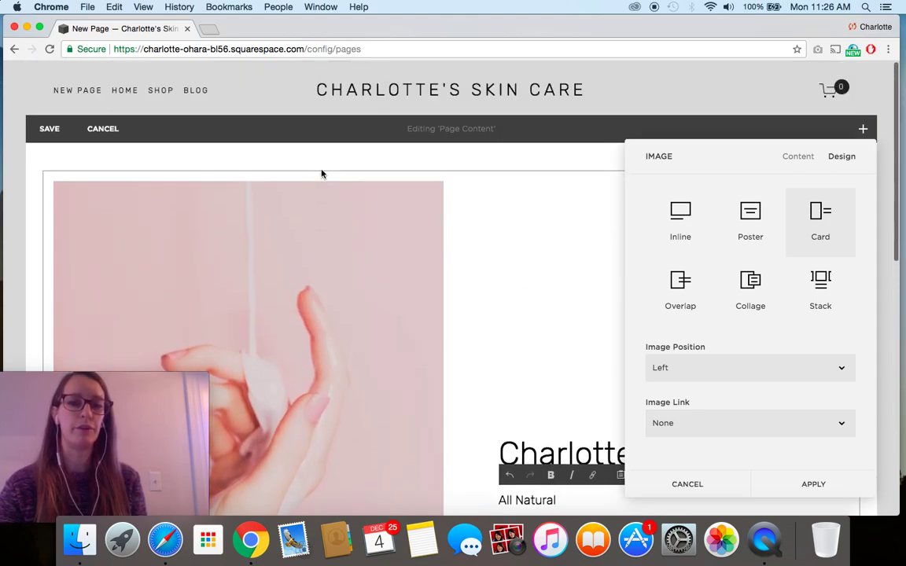
pyautogui.scroll(-2, 436, 289)
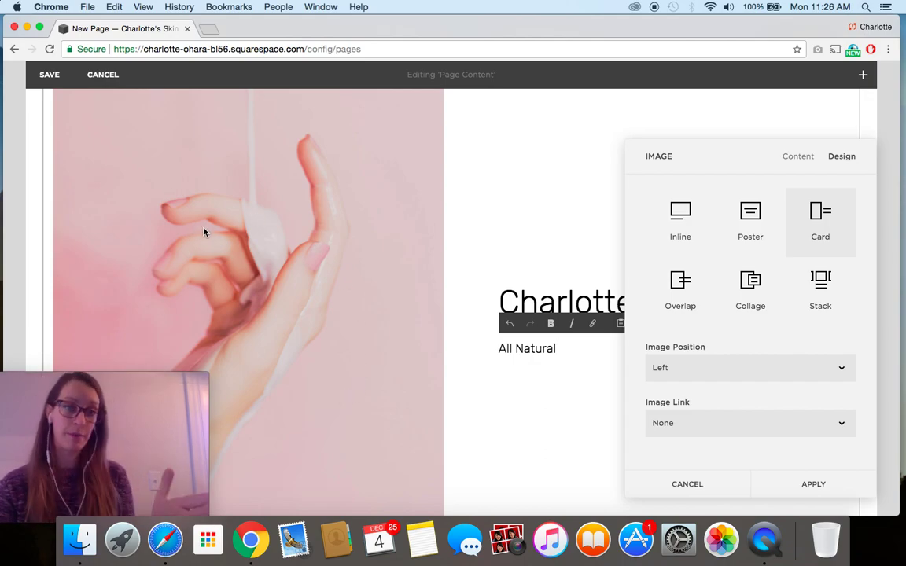
pyautogui.scroll(-1, 514, 236)
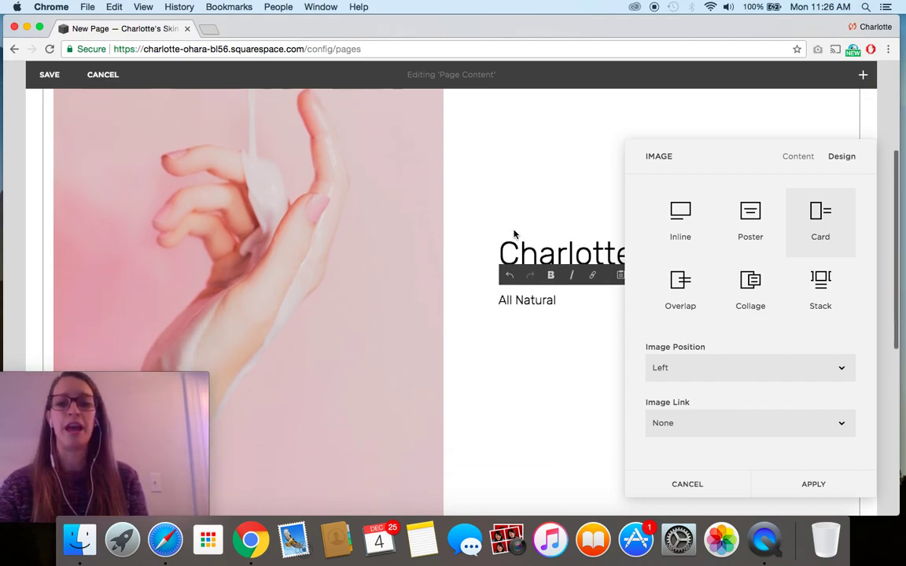
pyautogui.moveTo(704, 155); pyautogui.dragTo(629, 346)
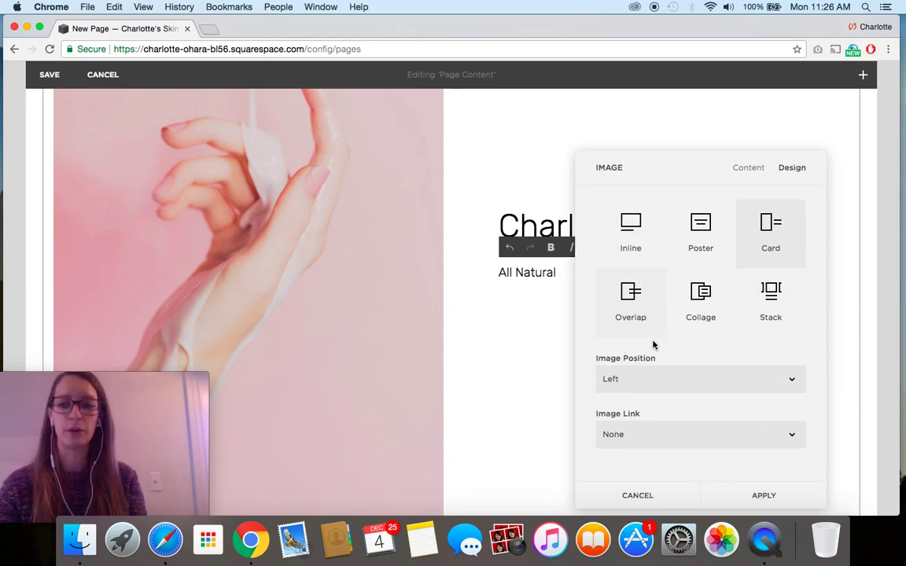
pyautogui.click(634, 390)
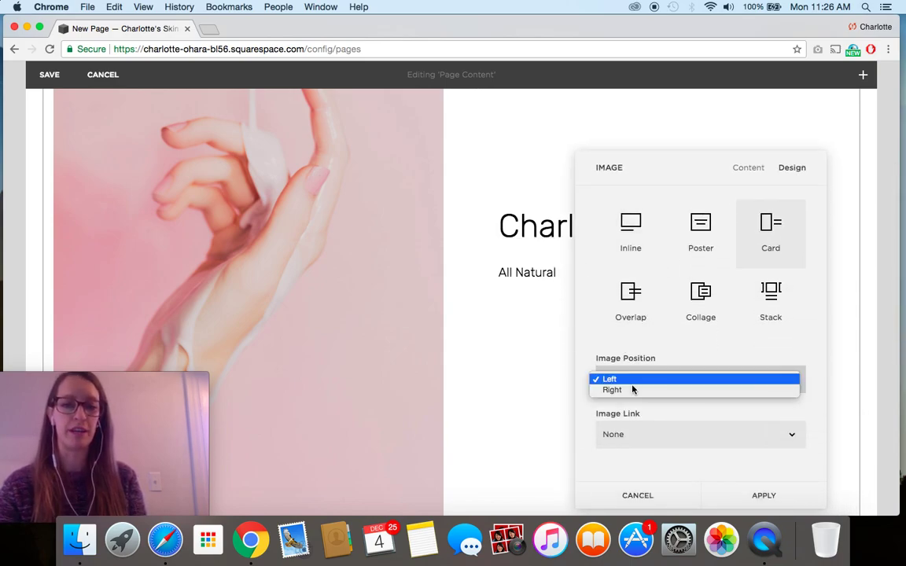
pyautogui.click(628, 390)
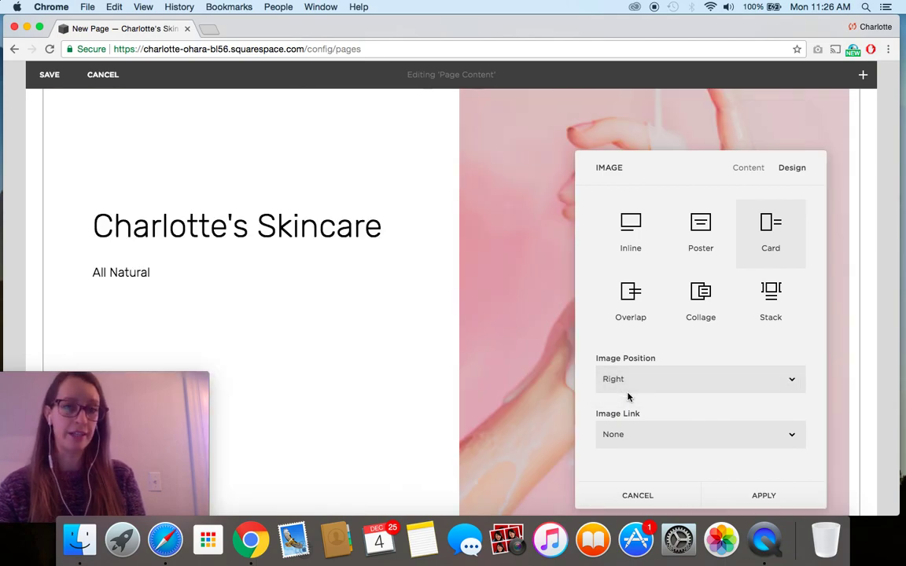
pyautogui.click(629, 391)
pyautogui.click(623, 370)
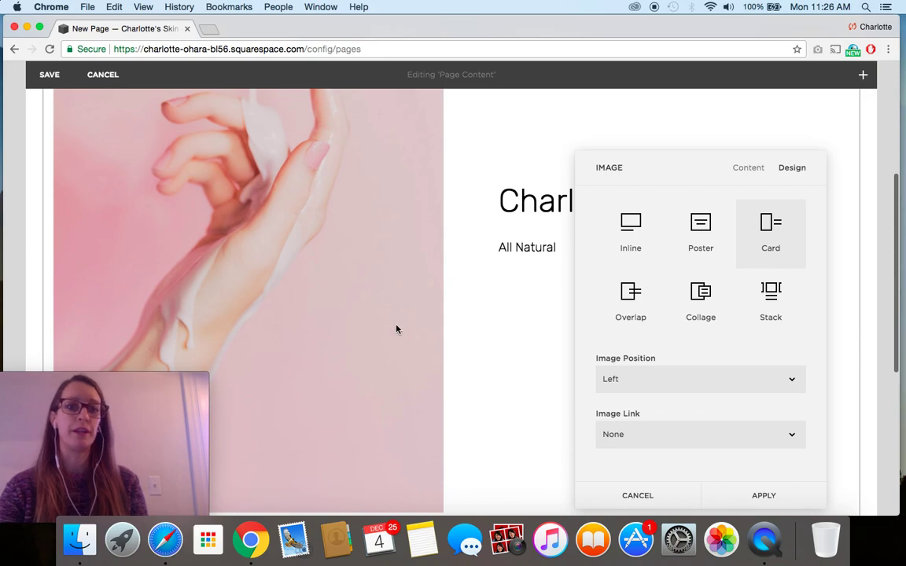
# - Set the Image Link to Button instead of a clickable image
pyautogui.scroll(-5, 308, 285)
pyautogui.scroll(-2, 308, 286)
pyautogui.scroll(5, 308, 285)
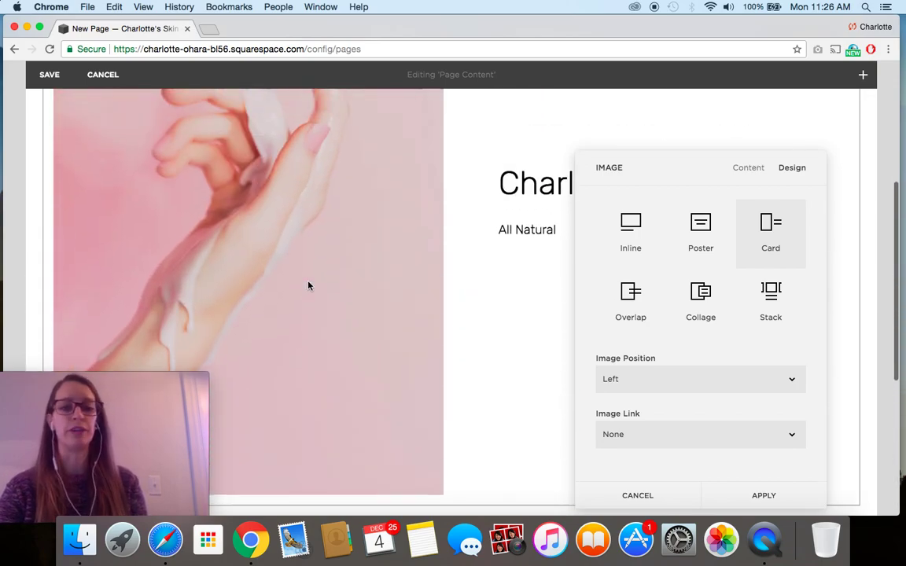
pyautogui.scroll(-3, 437, 325)
pyautogui.scroll(-1, 439, 317)
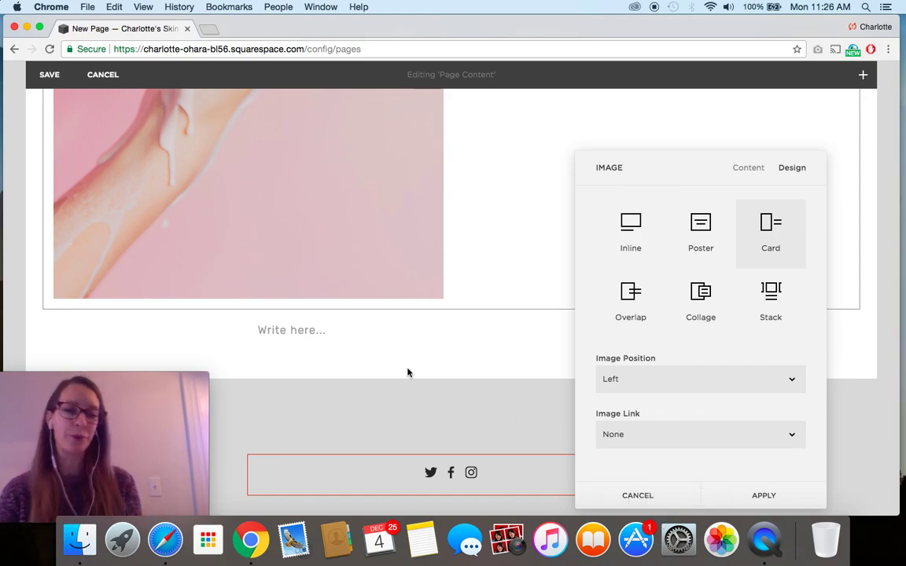
pyautogui.click(638, 444)
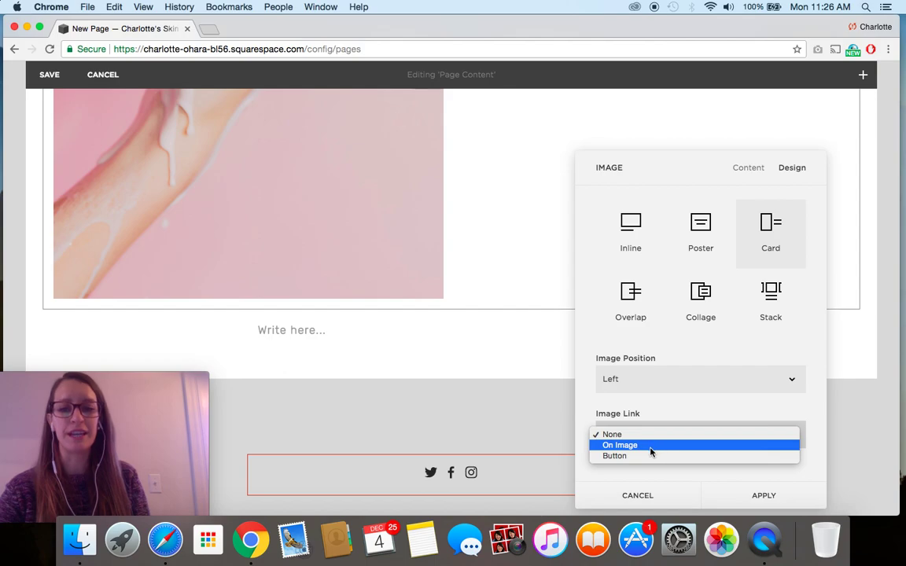
pyautogui.click(637, 445)
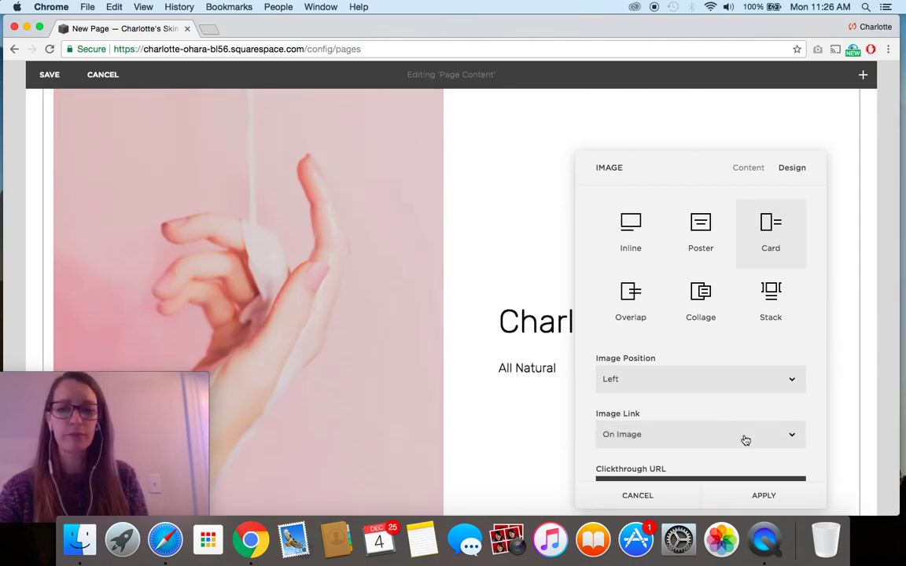
pyautogui.scroll(-2, 709, 471)
pyautogui.click(673, 408)
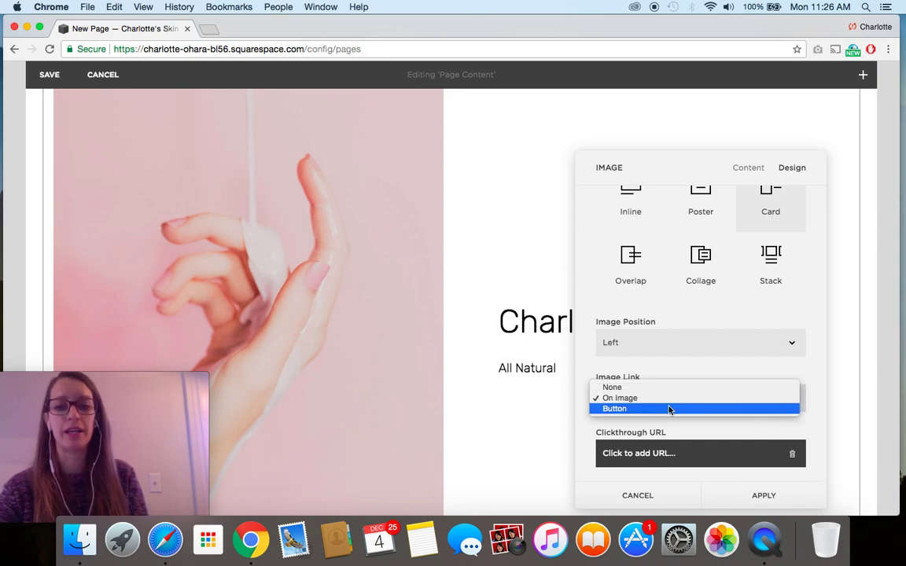
pyautogui.click(637, 409)
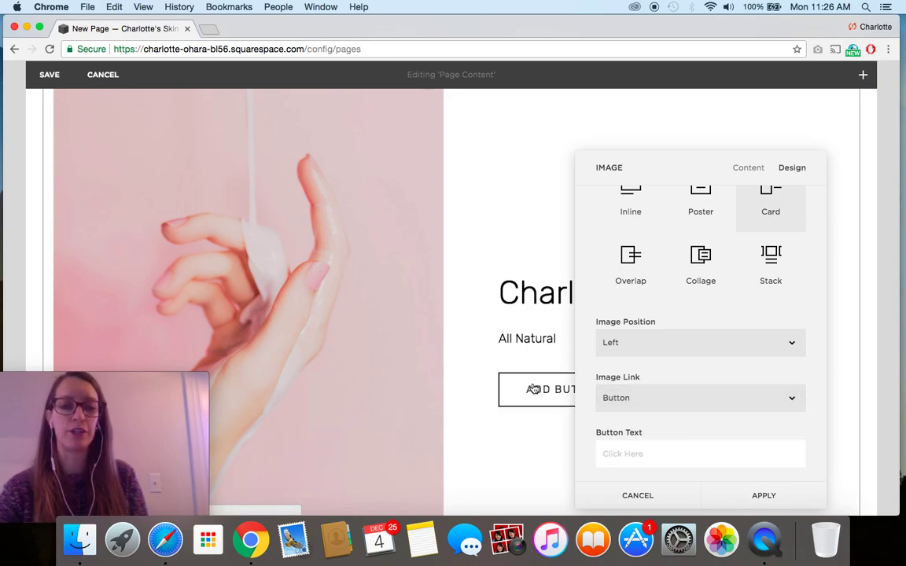
# - Check the heading behind the settings panel, then choose the Overlap layout
pyautogui.moveTo(704, 156); pyautogui.dragTo(211, 113)
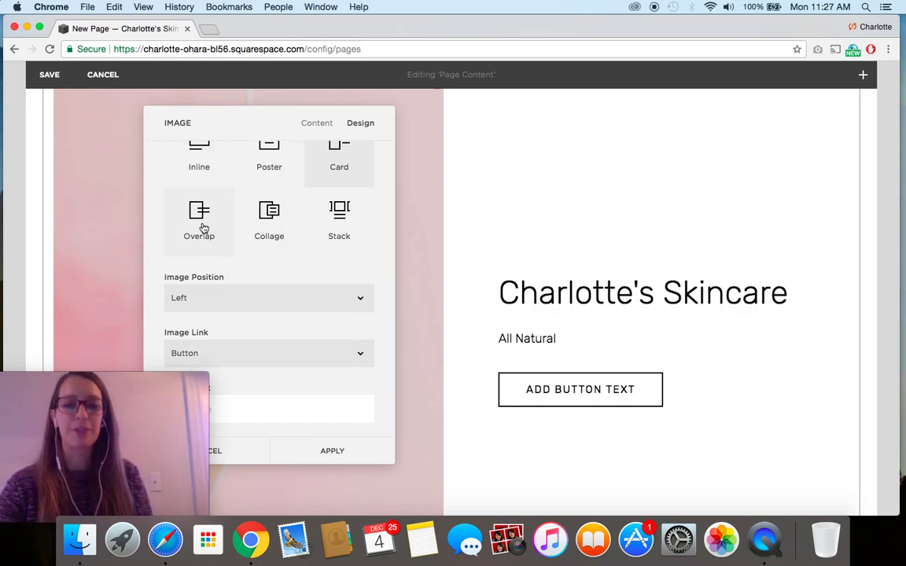
pyautogui.moveTo(255, 116); pyautogui.dragTo(806, 353)
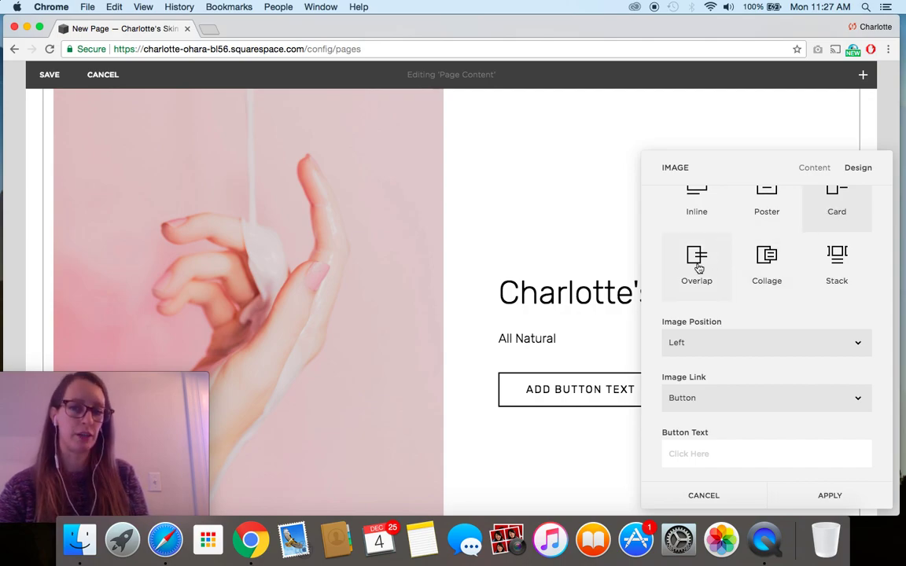
pyautogui.click(697, 268)
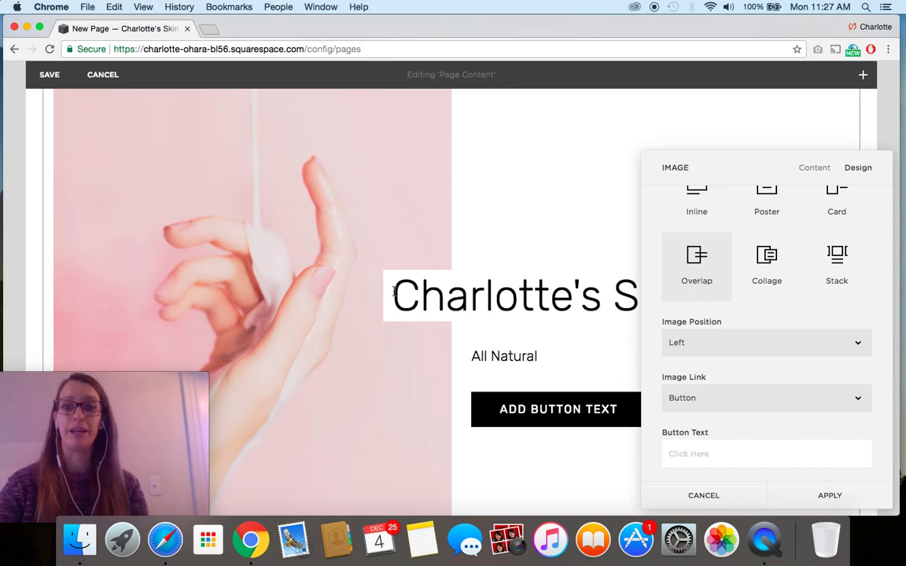
# - Set Image Position to Right so the photo sits beside the heading
pyautogui.click(734, 350)
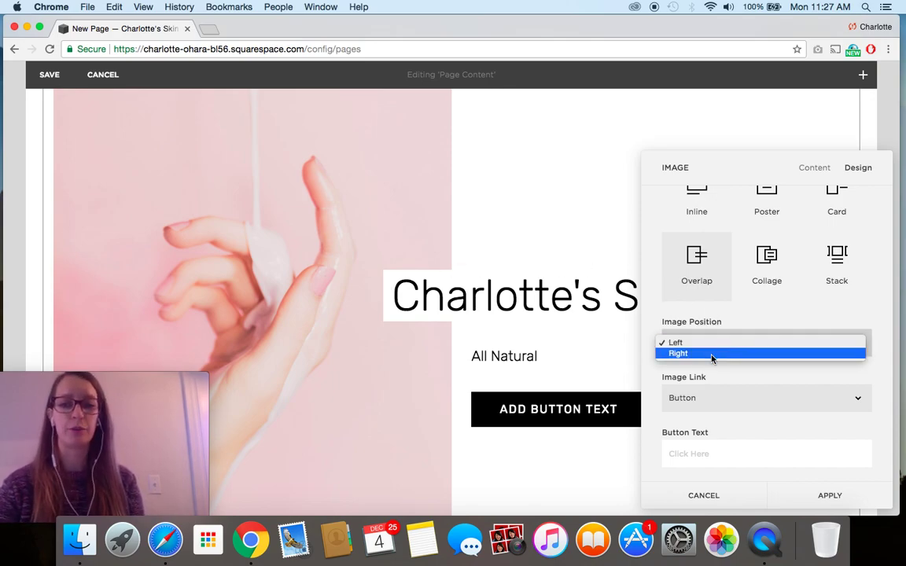
pyautogui.click(711, 359)
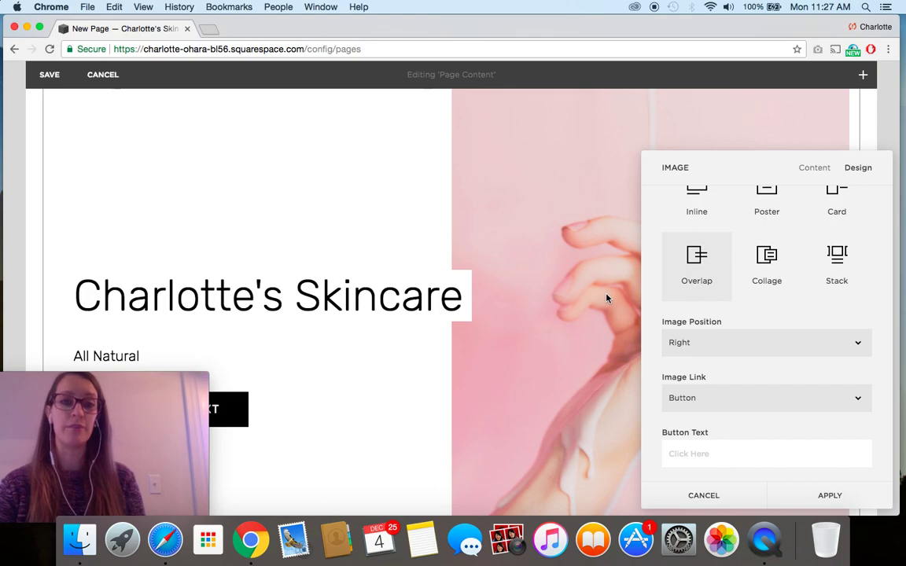
# - Switch the image block to Collage, keeping Image Position set to Right
pyautogui.click(766, 268)
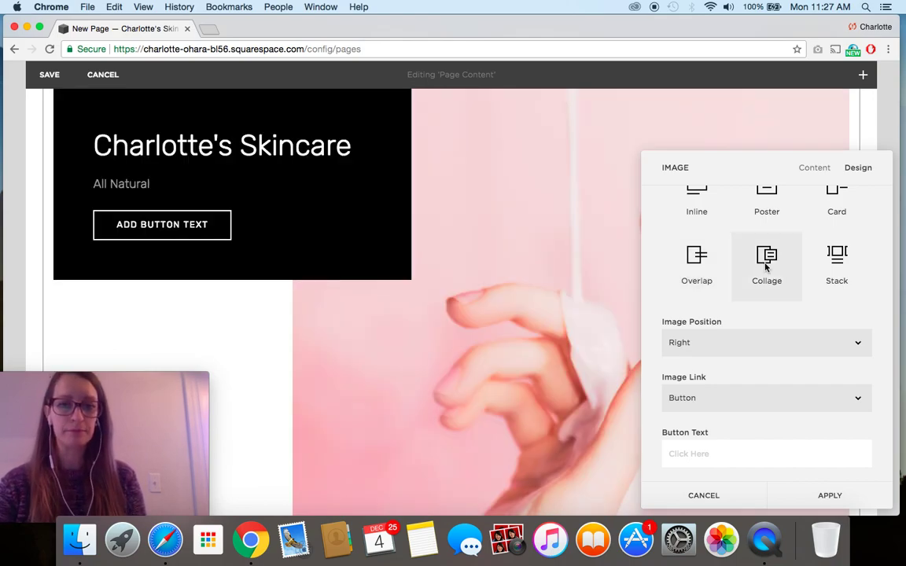
pyautogui.scroll(3, 496, 269)
pyautogui.scroll(-3, 496, 269)
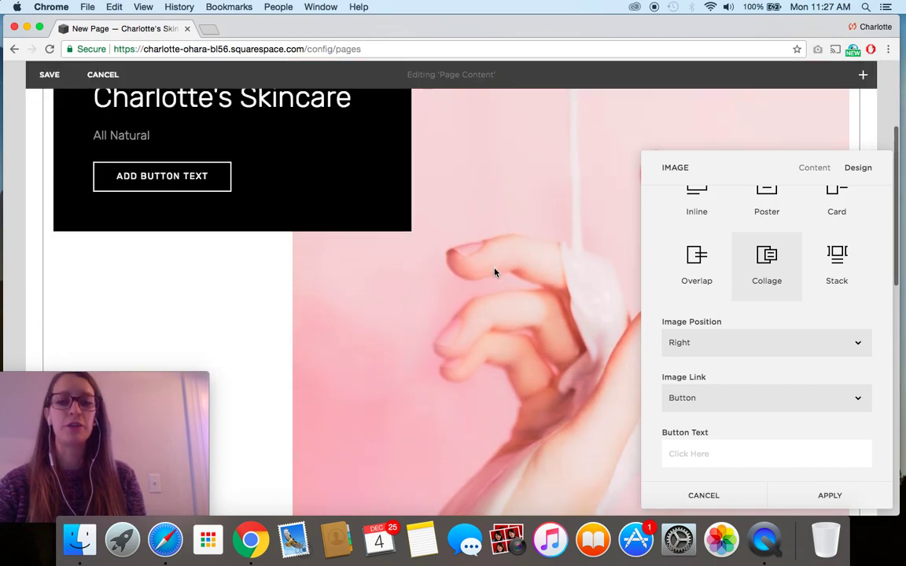
pyautogui.scroll(-2, 552, 478)
pyautogui.click(704, 343)
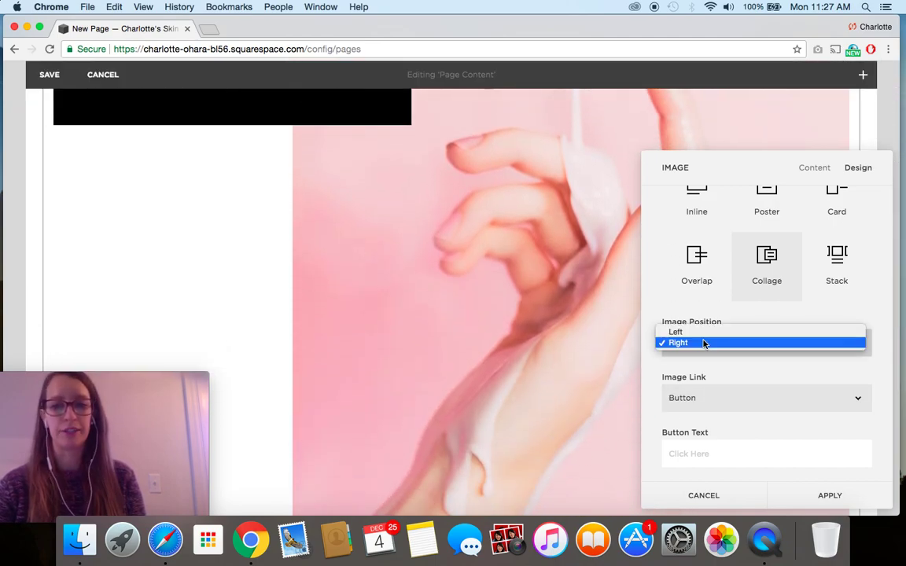
pyautogui.click(706, 343)
pyautogui.scroll(3, 477, 238)
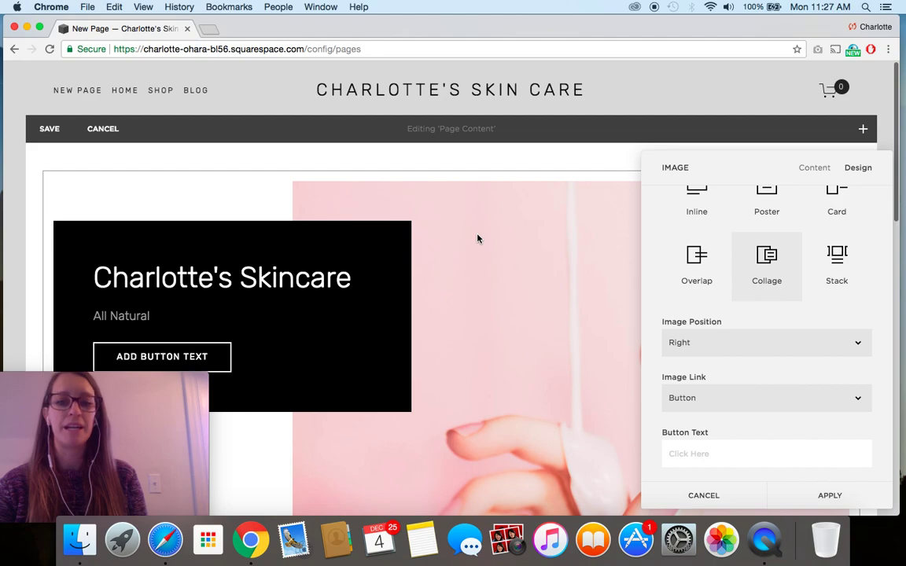
pyautogui.scroll(-2, 236, 236)
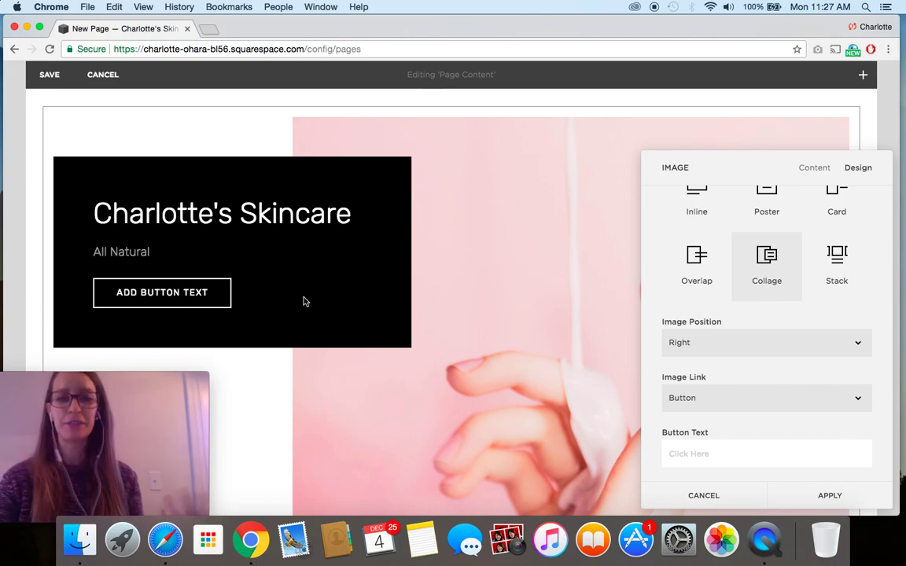
pyautogui.scroll(-2, 365, 314)
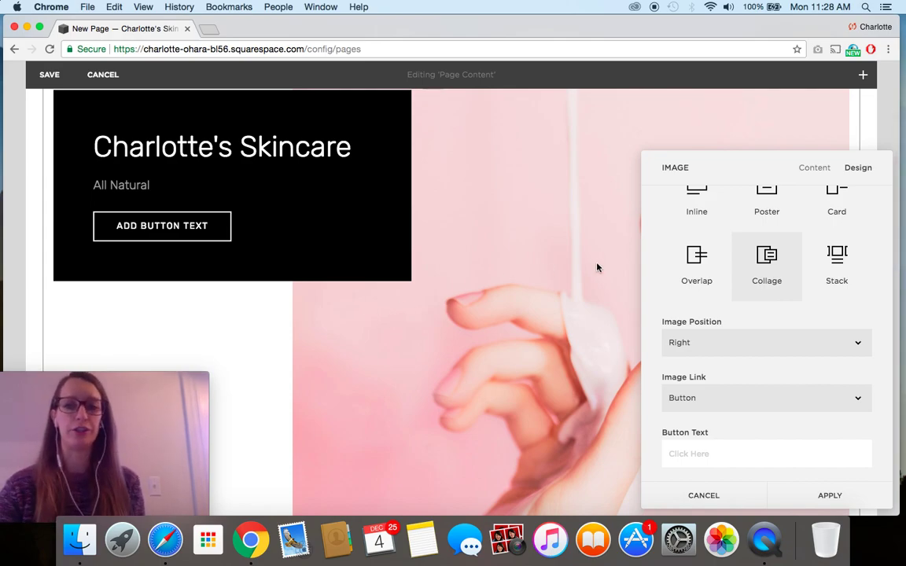
# - Choose the Stack layout for the Demo Page image block, keeping editing when prompted to save or discard
pyautogui.click(838, 268)
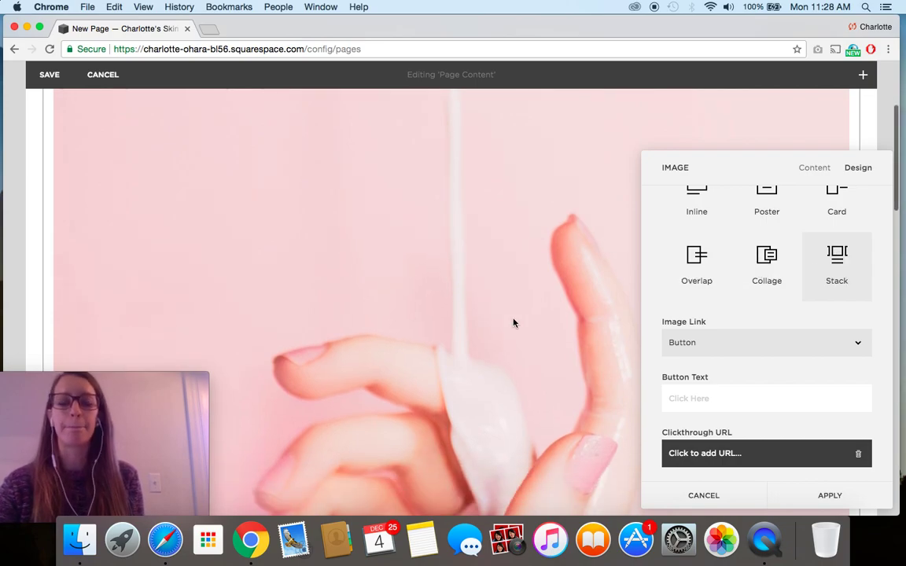
pyautogui.scroll(-5, 514, 322)
pyautogui.scroll(-5, 514, 323)
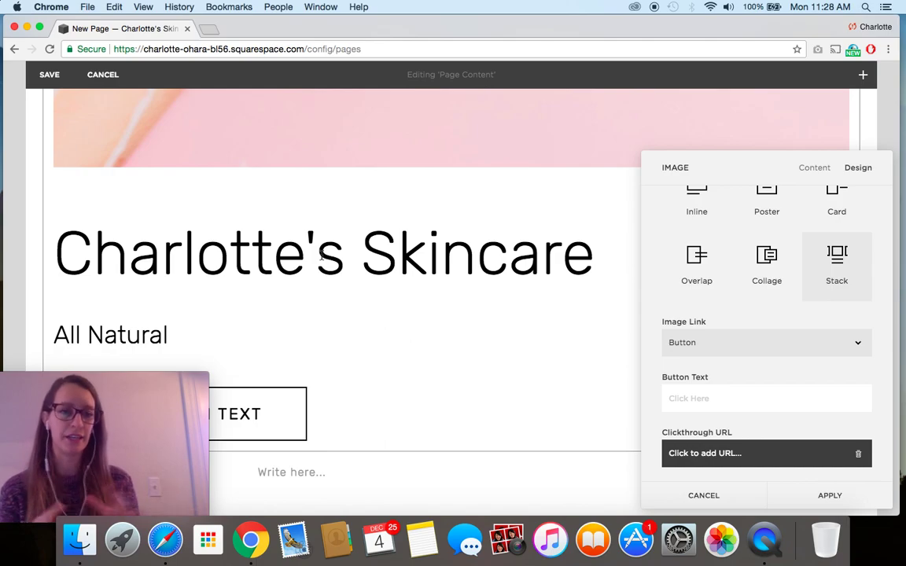
pyautogui.scroll(-3, 321, 256)
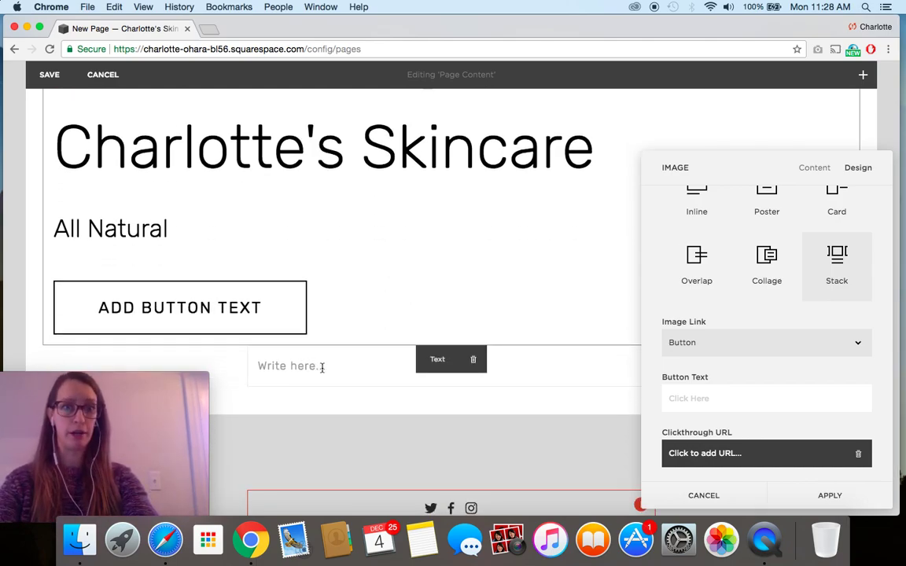
pyautogui.scroll(-2, 386, 172)
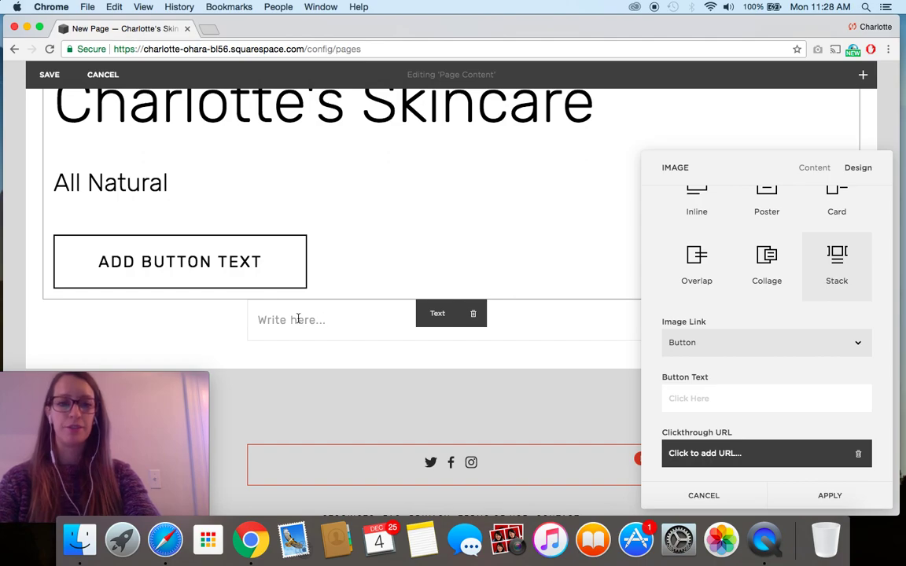
pyautogui.press('Escape')
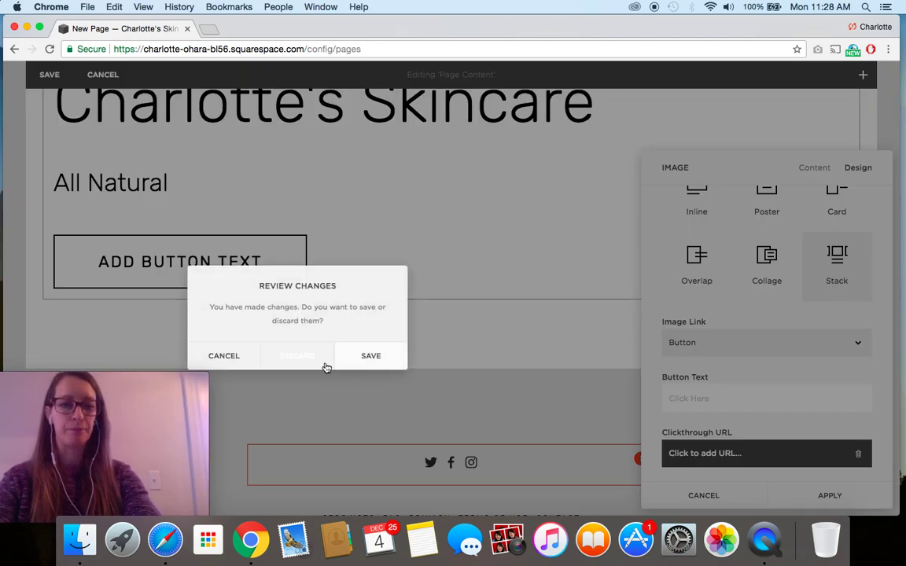
pyautogui.click(244, 364)
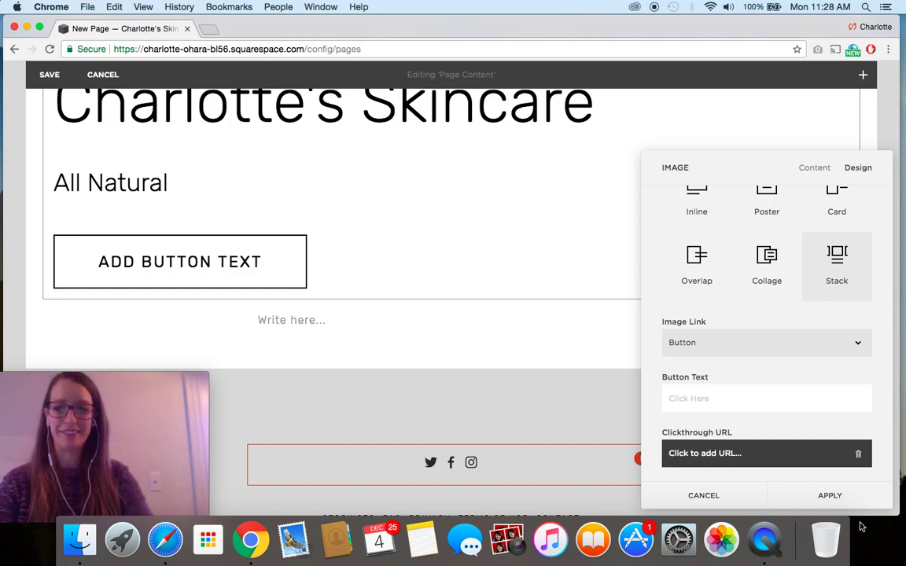
# - Apply the Stack layout and type the placeholder line 'AJKL:AJSKLFJKALJ:KFAL:' into the empty text block
pyautogui.click(825, 495)
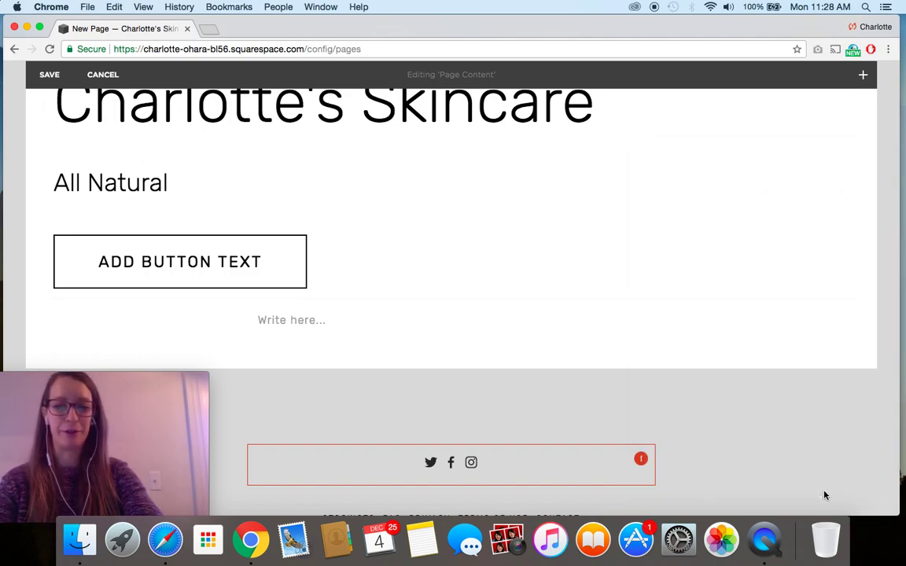
pyautogui.click(290, 318)
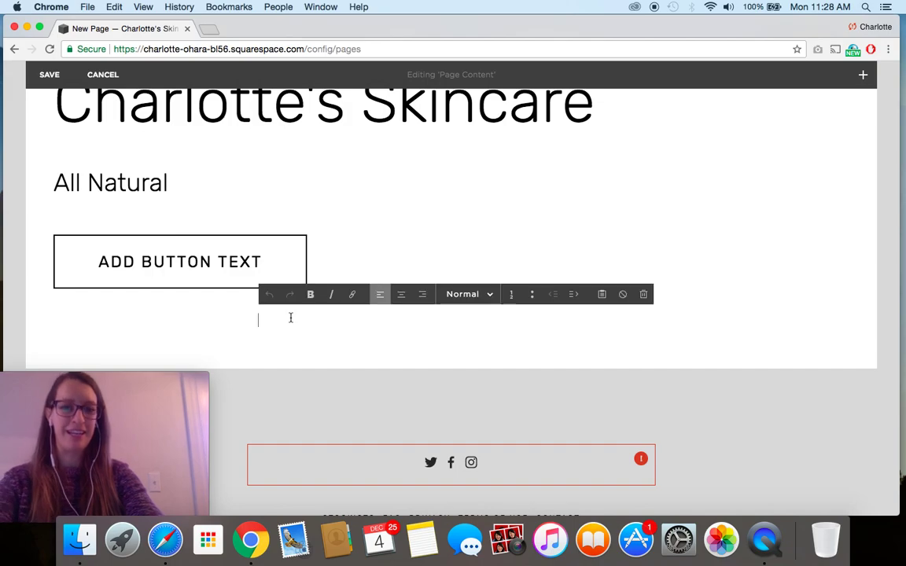
pyautogui.write('AJKL:AJSKLFJKALJ:KFAL:')
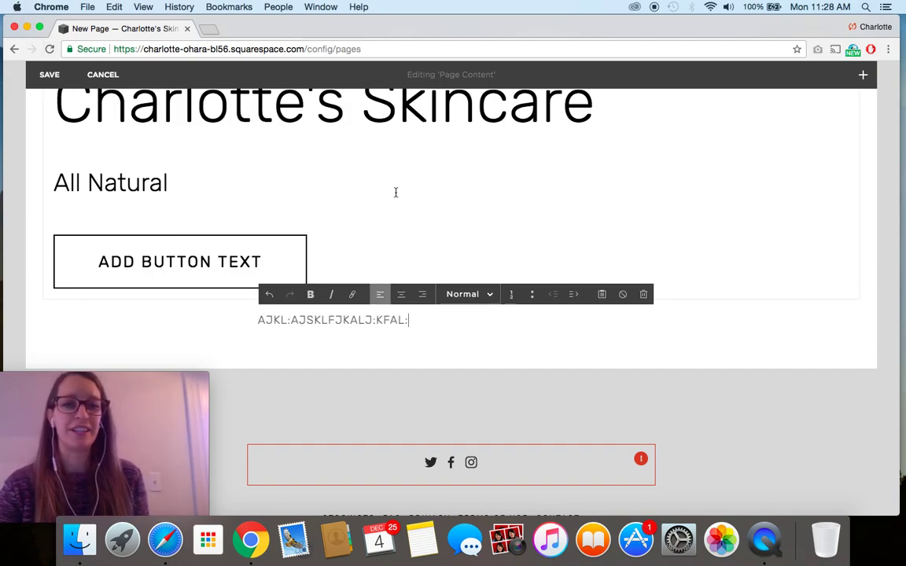
pyautogui.click(340, 371)
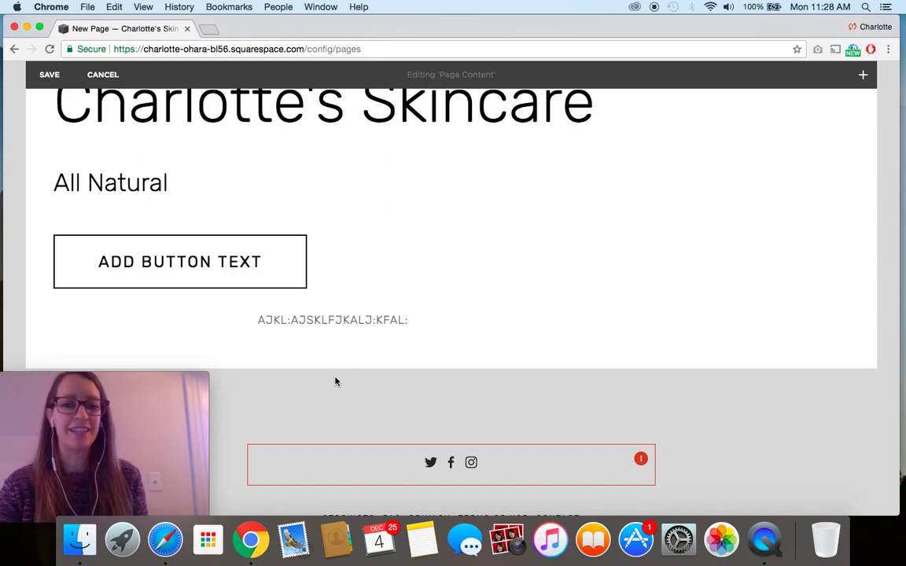
# - Format the new placeholder line as Heading 1, then deselect it by clicking into All Natural
pyautogui.tripleClick(333, 320)
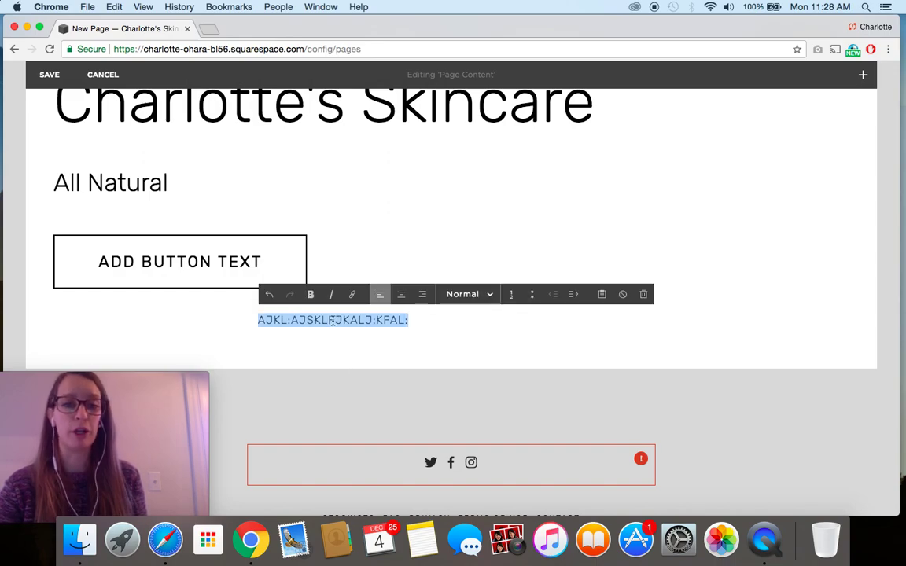
pyautogui.click(469, 295)
pyautogui.click(474, 333)
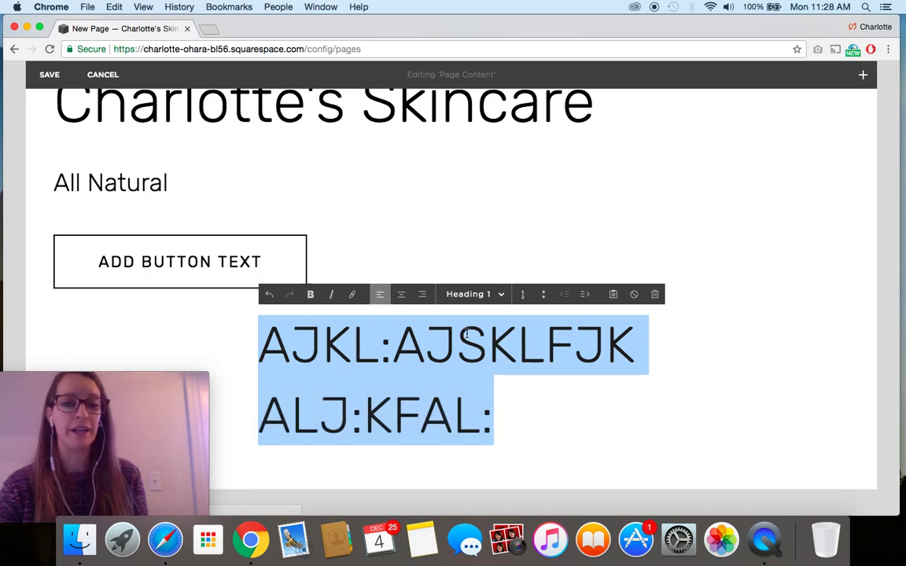
pyautogui.scroll(5, 348, 176)
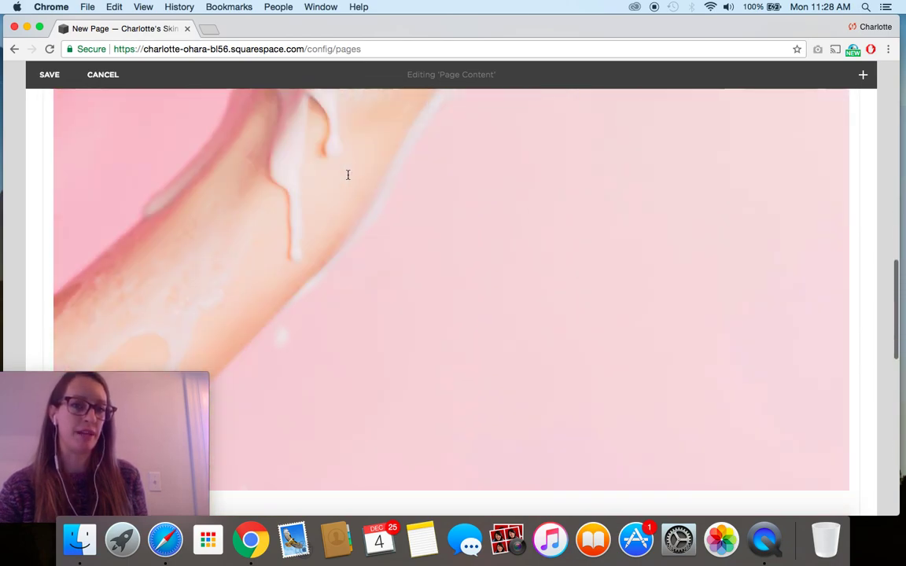
pyautogui.scroll(-3, 348, 177)
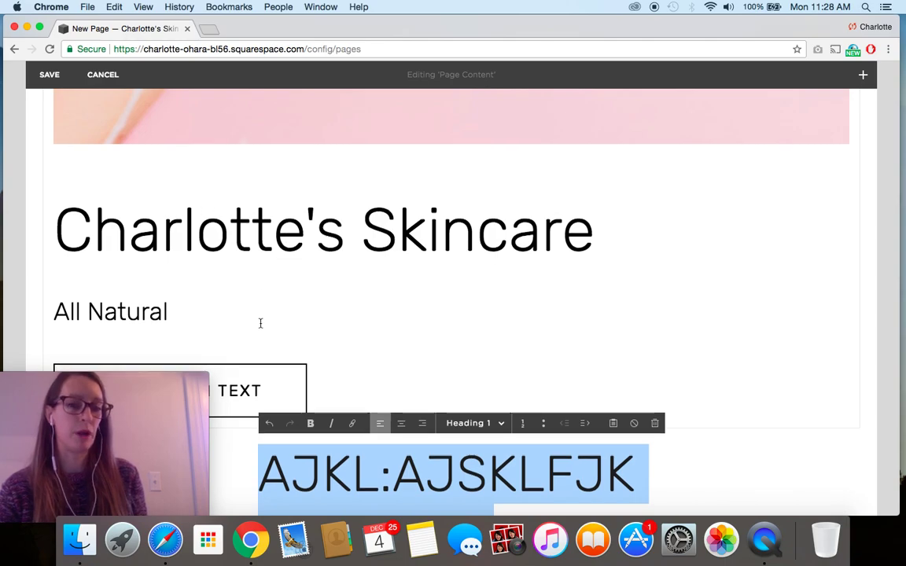
pyautogui.scroll(-2, 244, 273)
pyautogui.click(170, 251)
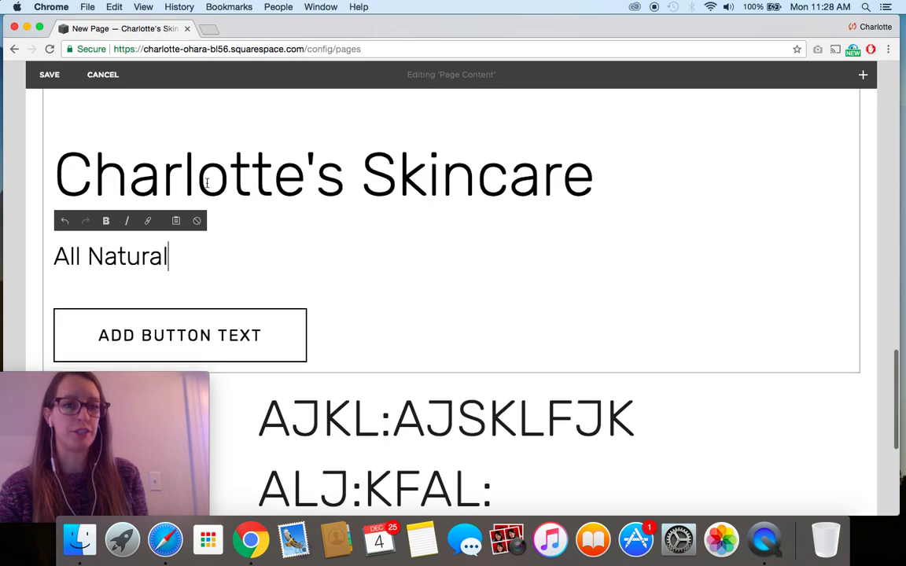
pyautogui.scroll(8, 207, 183)
pyautogui.scroll(-1, 390, 470)
pyautogui.scroll(-7, 365, 410)
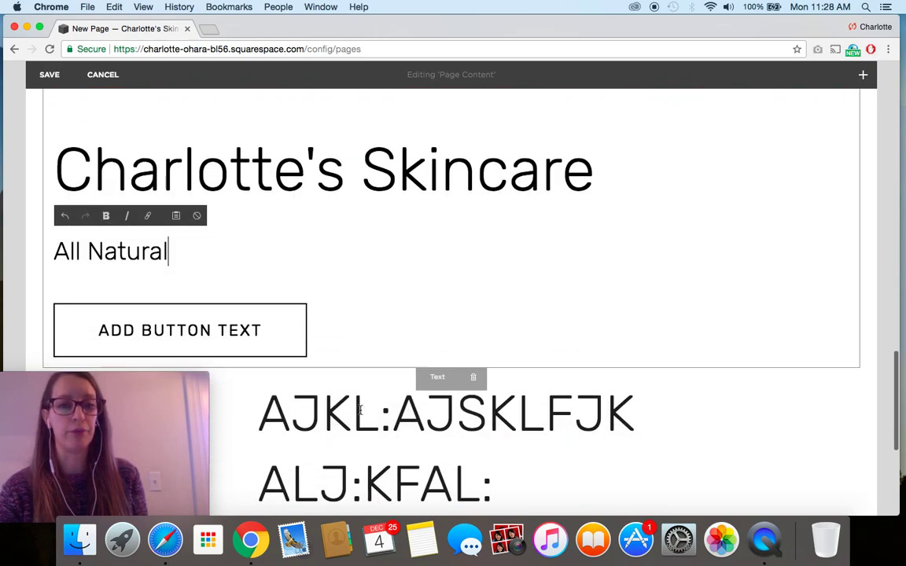
pyautogui.scroll(15, 296, 212)
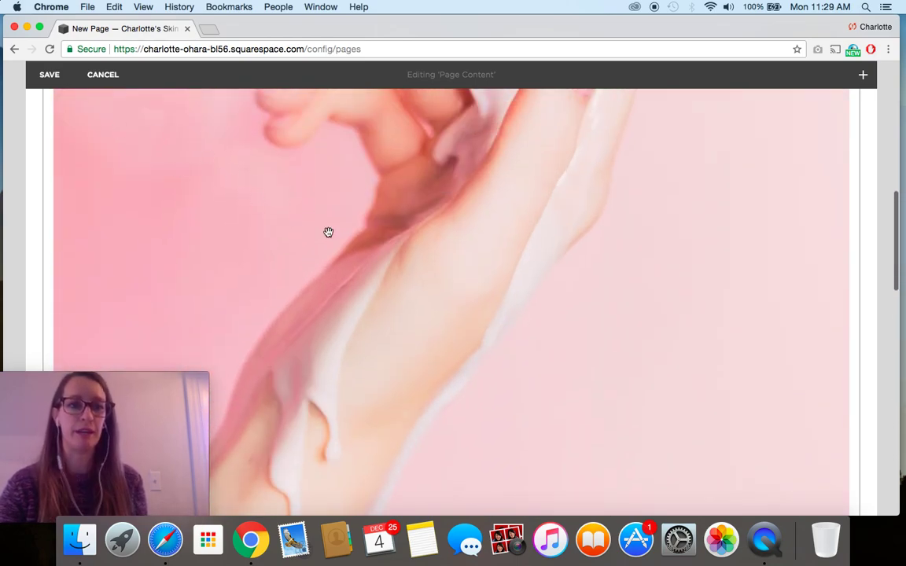
pyautogui.scroll(5, 328, 232)
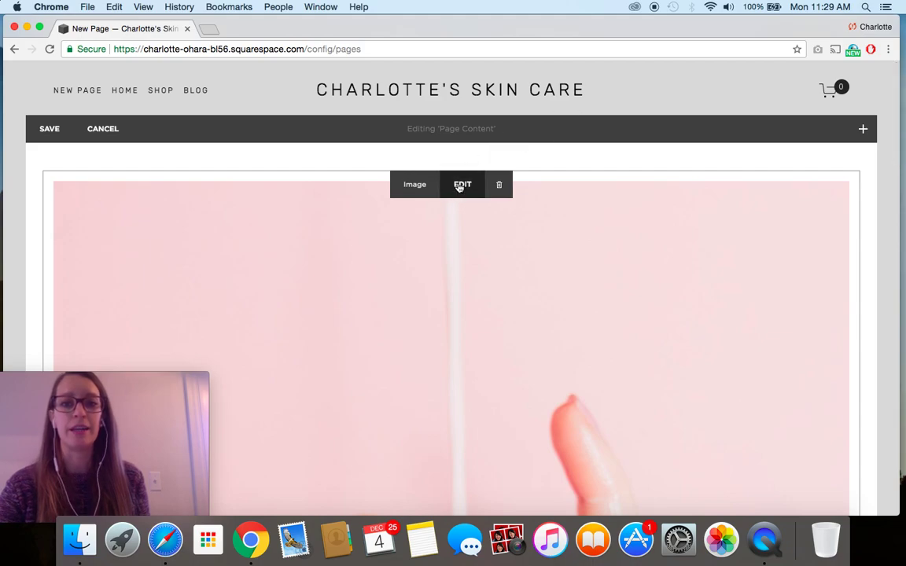
# - Reapply the image block's design layout, save the Demo Page, and open the Blog page
pyautogui.click(695, 148)
pyautogui.click(841, 157)
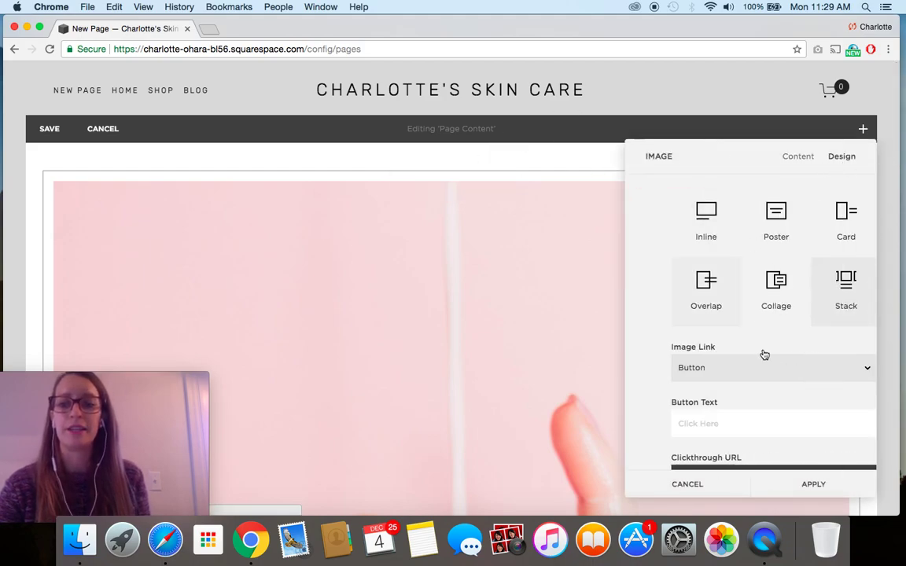
pyautogui.scroll(-1, 762, 354)
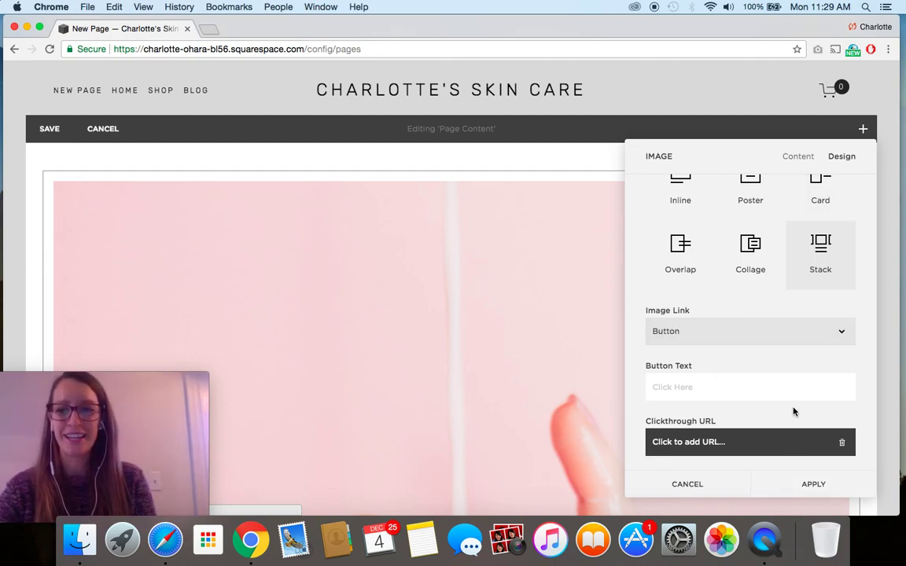
pyautogui.scroll(2, 775, 425)
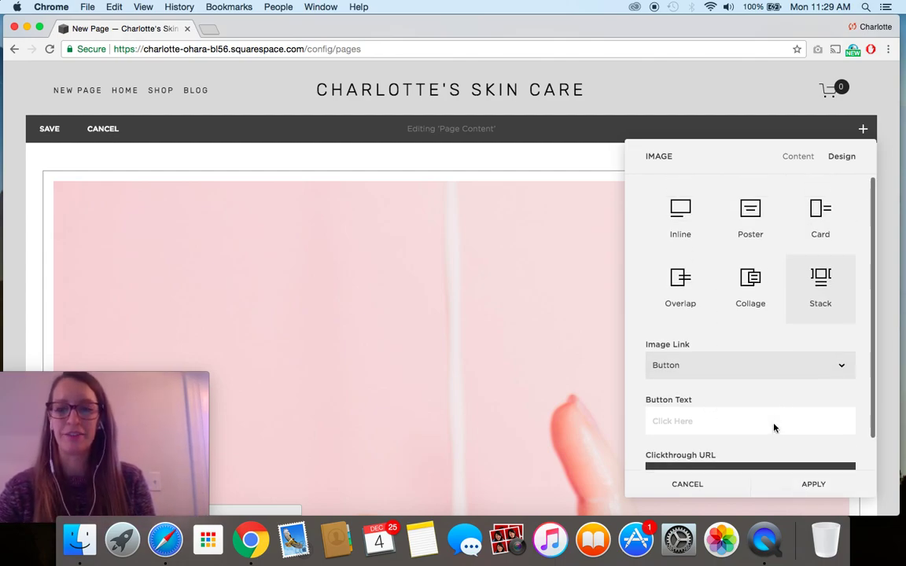
pyautogui.click(806, 484)
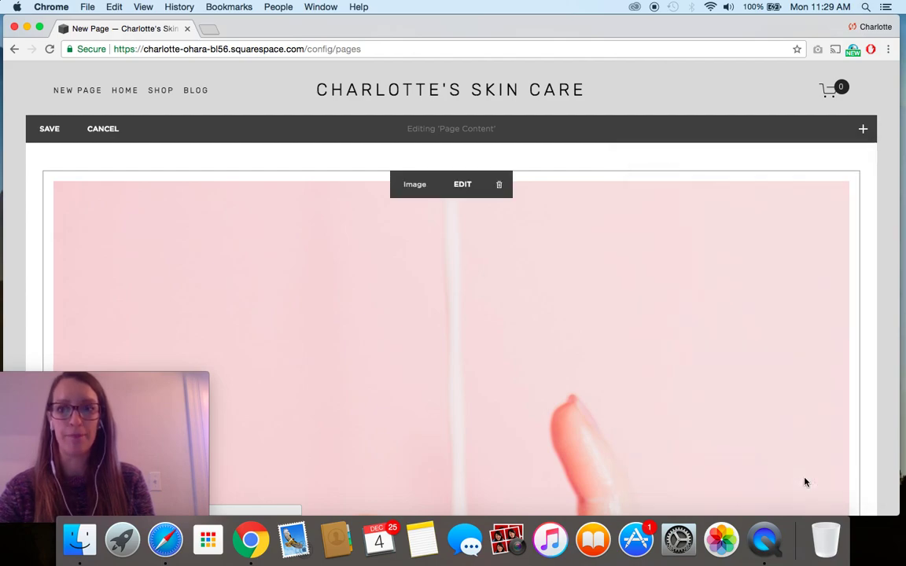
pyautogui.click(49, 131)
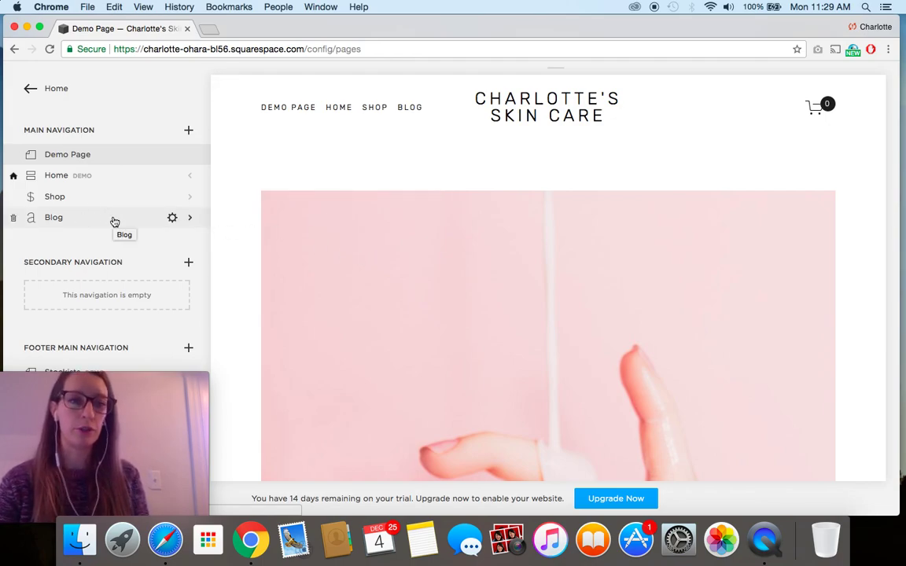
pyautogui.click(190, 219)
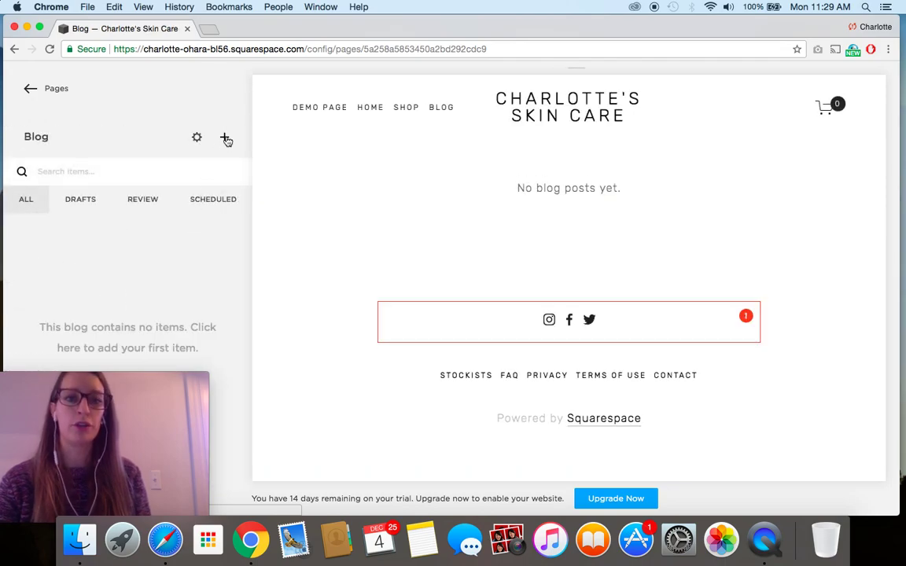
# - Start a new blog post titled 'demo title' and insert an image block into its body
pyautogui.click(225, 139)
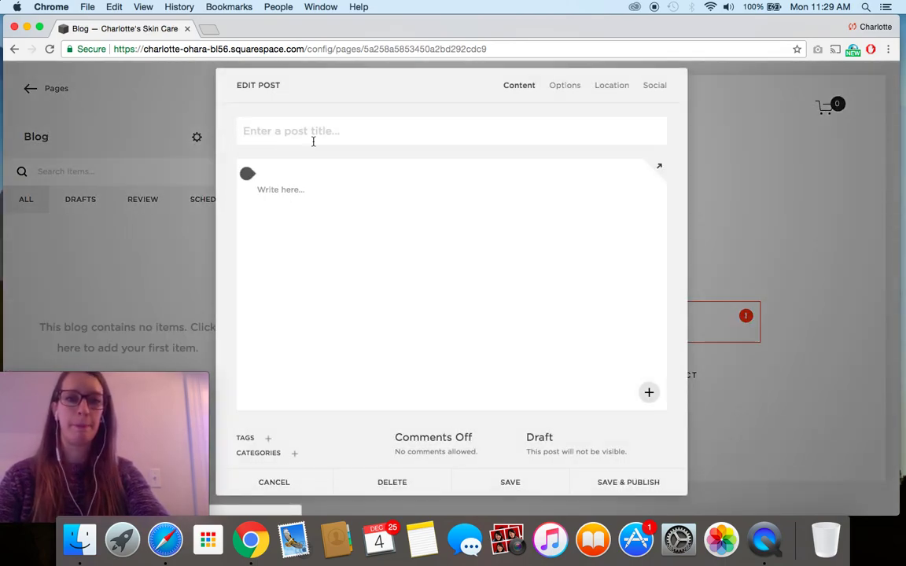
pyautogui.write('demo title')
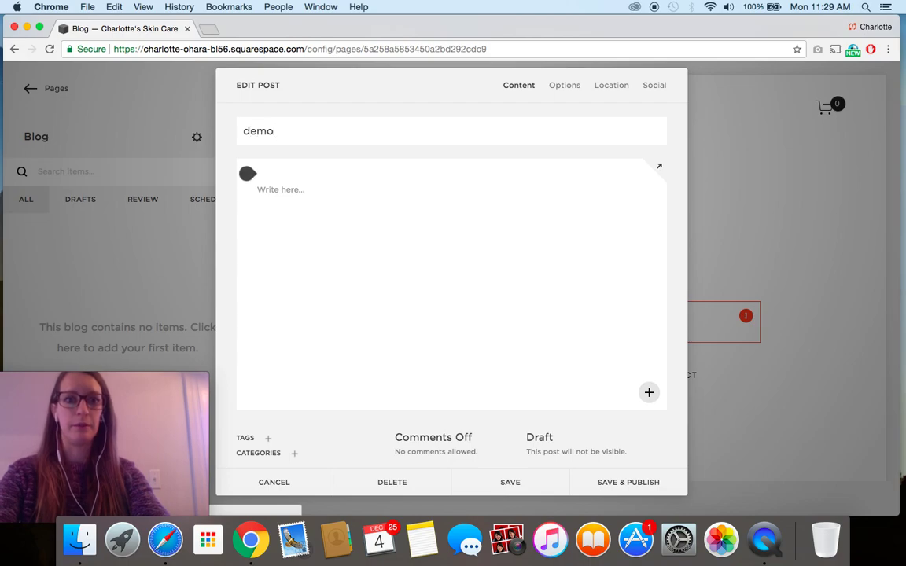
pyautogui.click(287, 189)
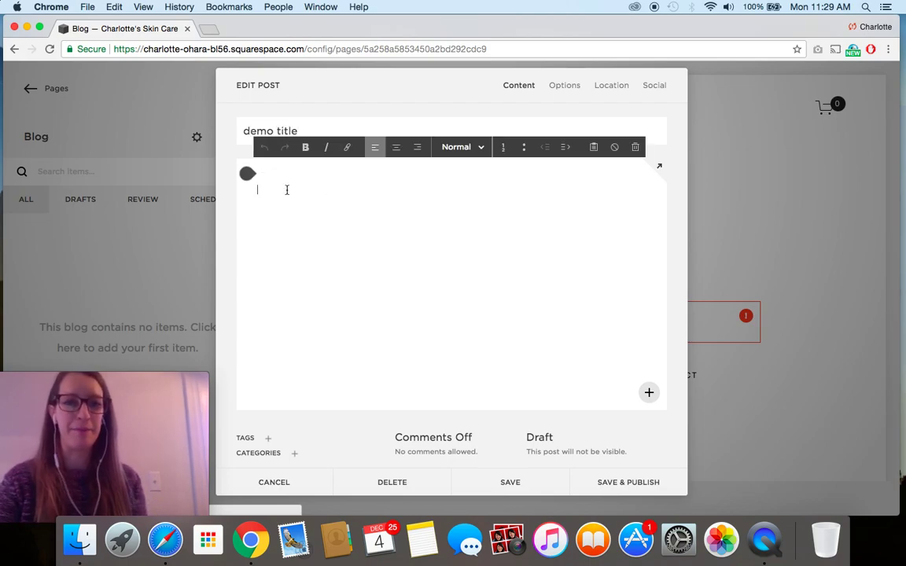
pyautogui.click(248, 175)
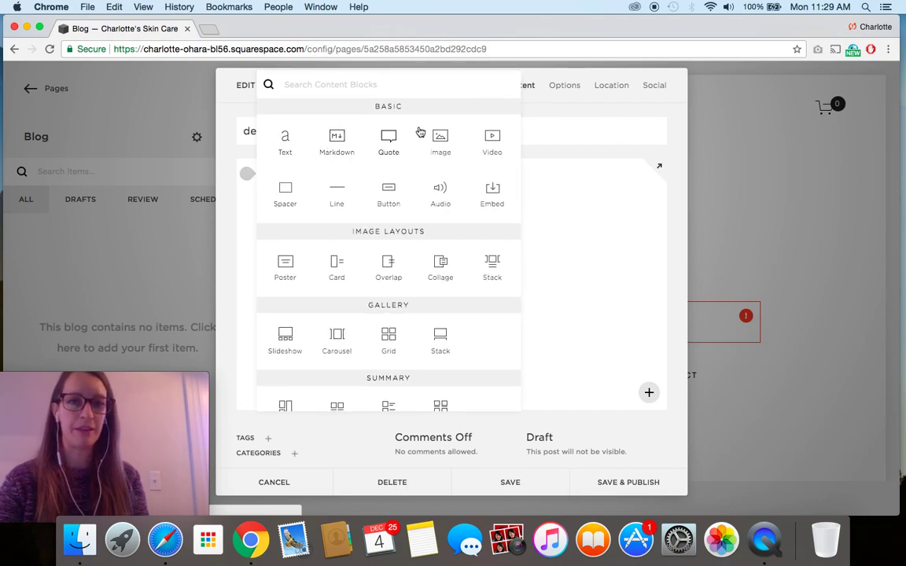
pyautogui.click(445, 146)
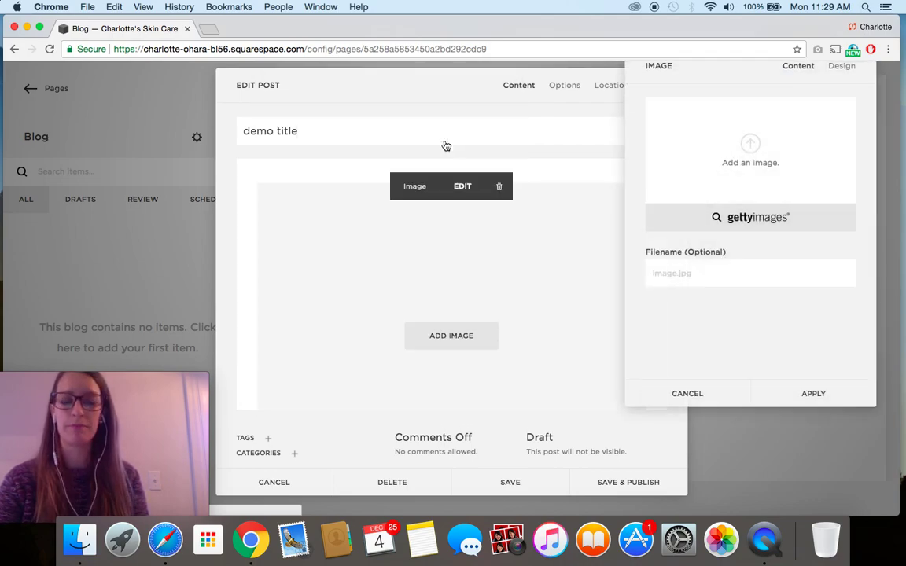
# - Upload makeup5.jpg from Downloads into the post's image block
pyautogui.click(740, 160)
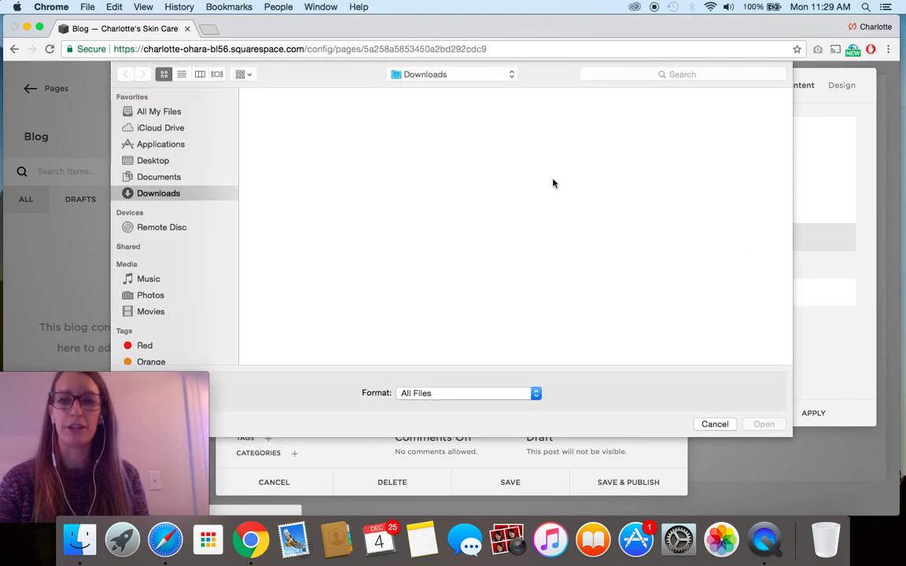
pyautogui.click(641, 144)
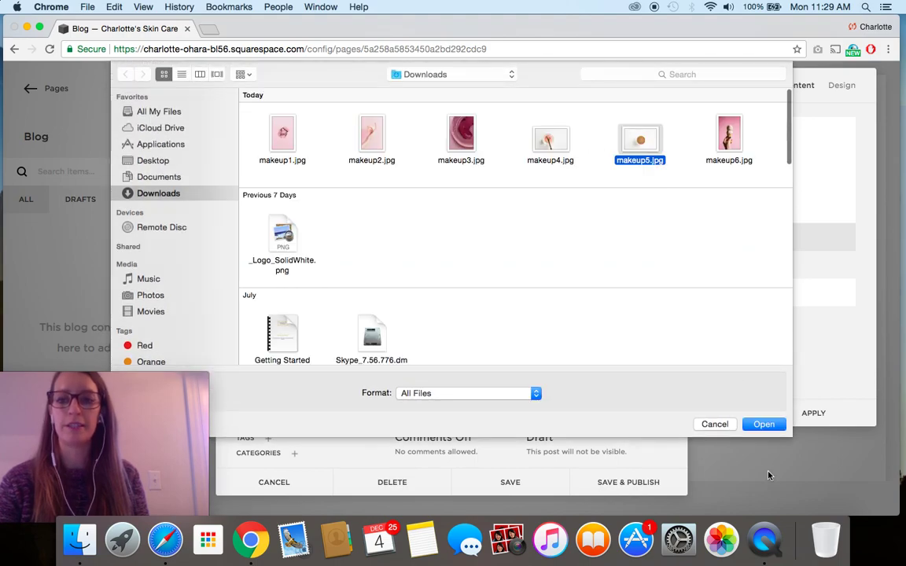
pyautogui.click(763, 424)
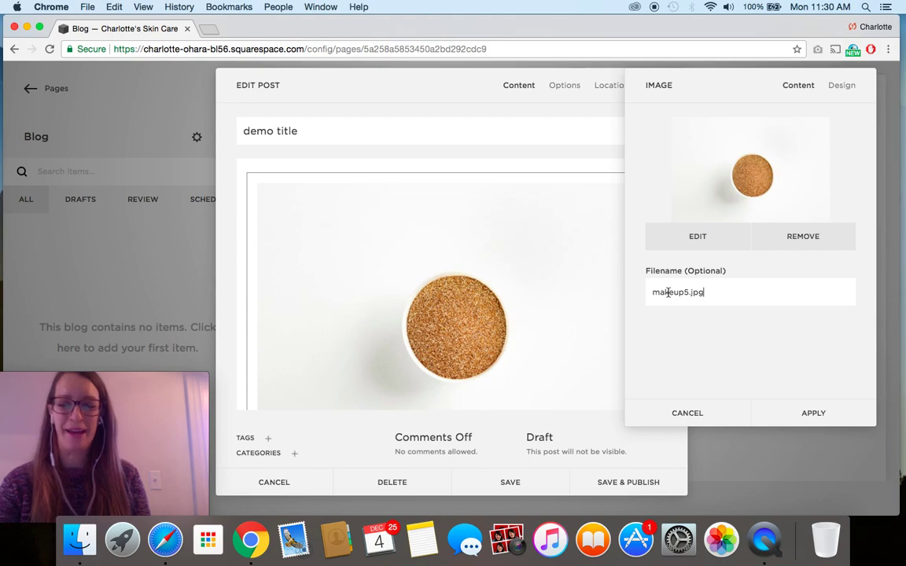
# - Keep the Inline design layout for the makeup5.jpg image block and apply it
pyautogui.click(842, 85)
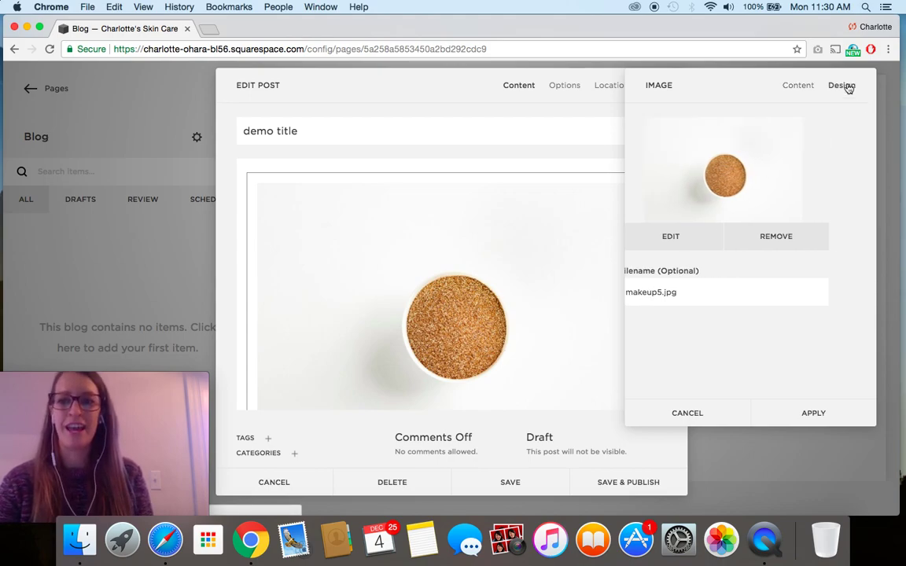
pyautogui.scroll(-1, 450, 302)
pyautogui.scroll(-3, 450, 302)
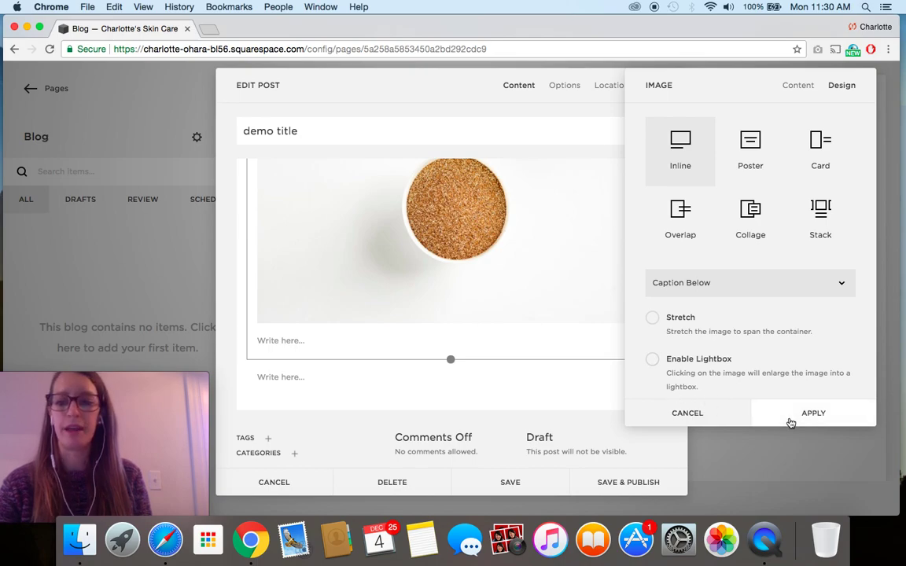
pyautogui.click(766, 410)
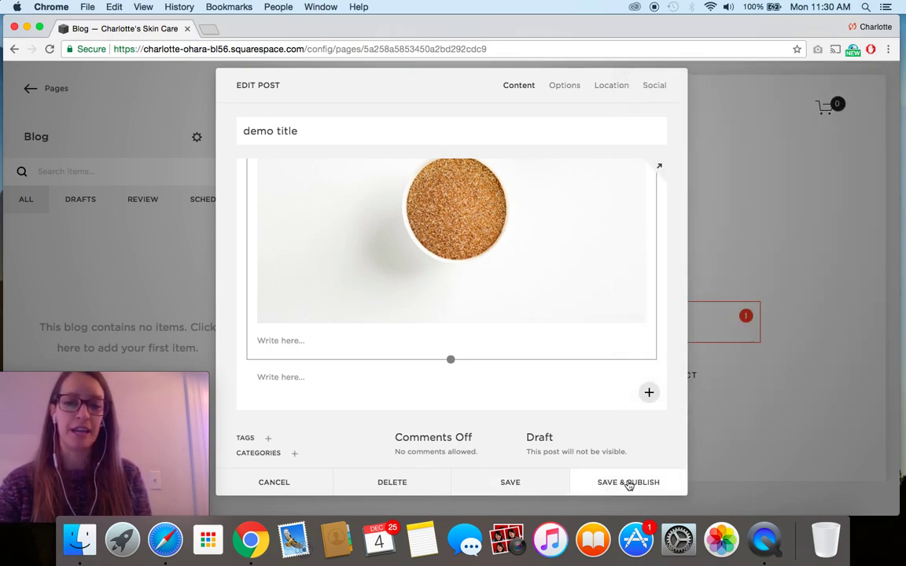